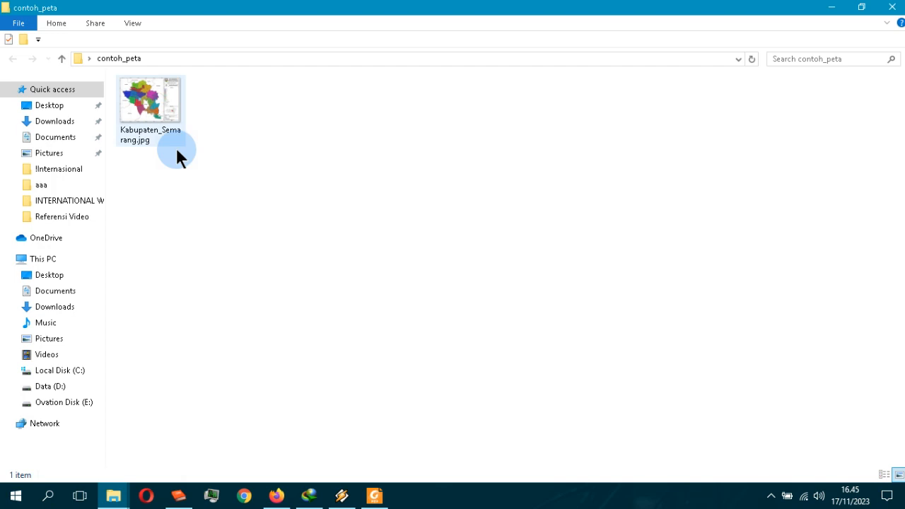
Step: Open Kabupaten_Semarang.jpg in Photos, examine the map and the coordinate labels along its frame, and close the image and its folder
{"action": "double_click", "coordinate": [155, 107]}
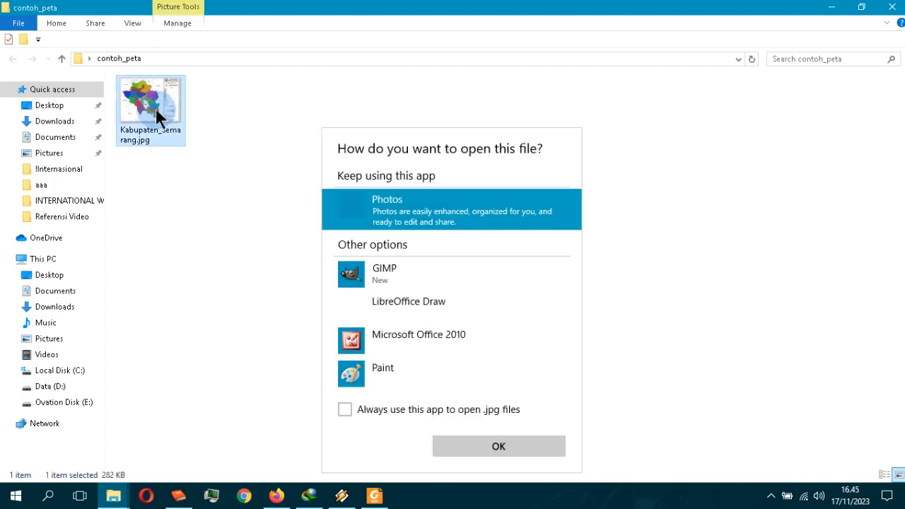
{"action": "left_click", "coordinate": [375, 212]}
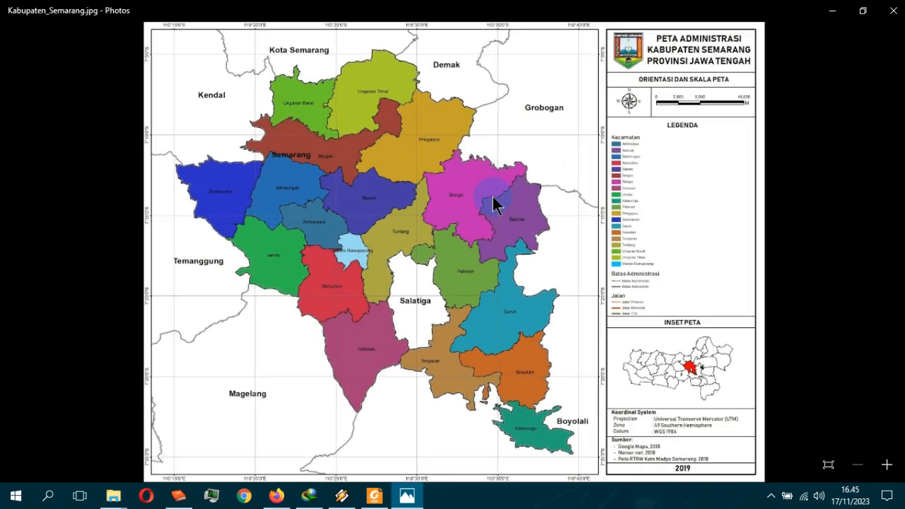
{"action": "scroll", "coordinate": [493, 196], "scroll_direction": "up", "scroll_amount": 2}
{"action": "left_click_drag", "start_coordinate": [322, 145], "coordinate": [343, 242]}
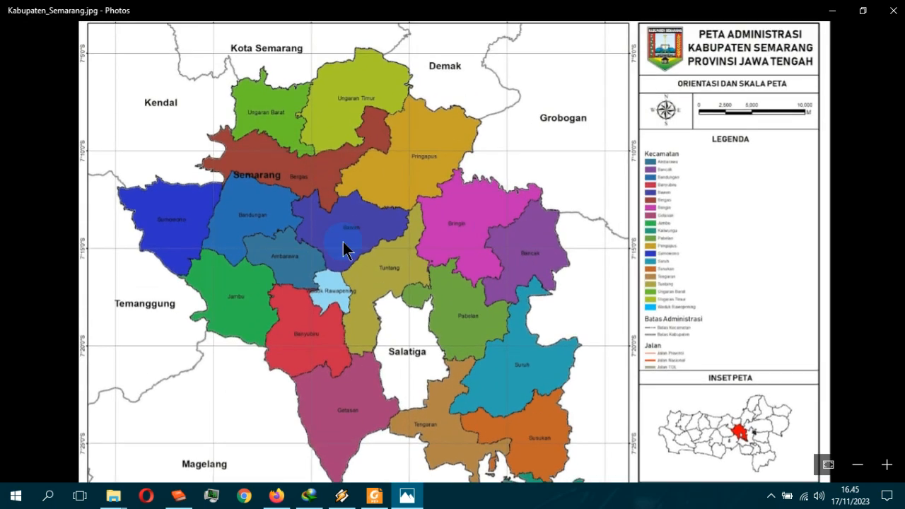
{"action": "scroll", "coordinate": [98, 44], "scroll_direction": "up", "scroll_amount": 2}
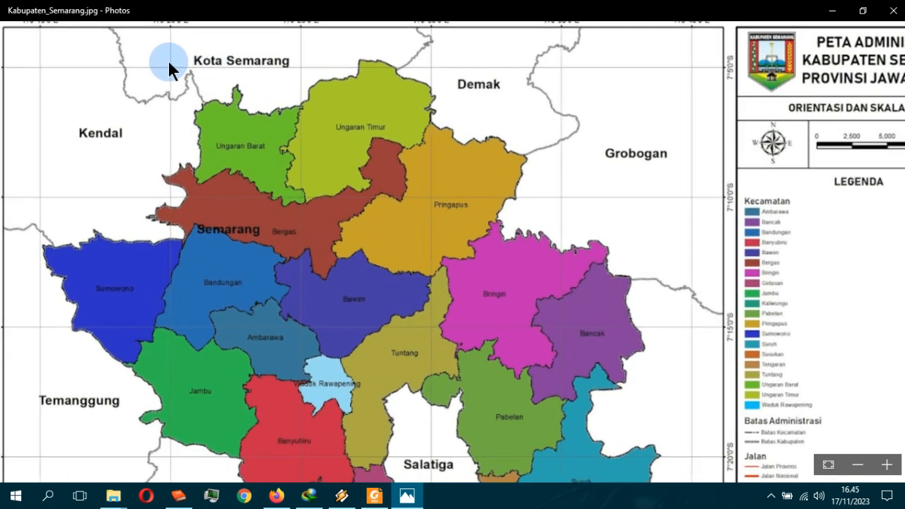
{"action": "scroll", "coordinate": [369, 172], "scroll_direction": "up", "scroll_amount": 1}
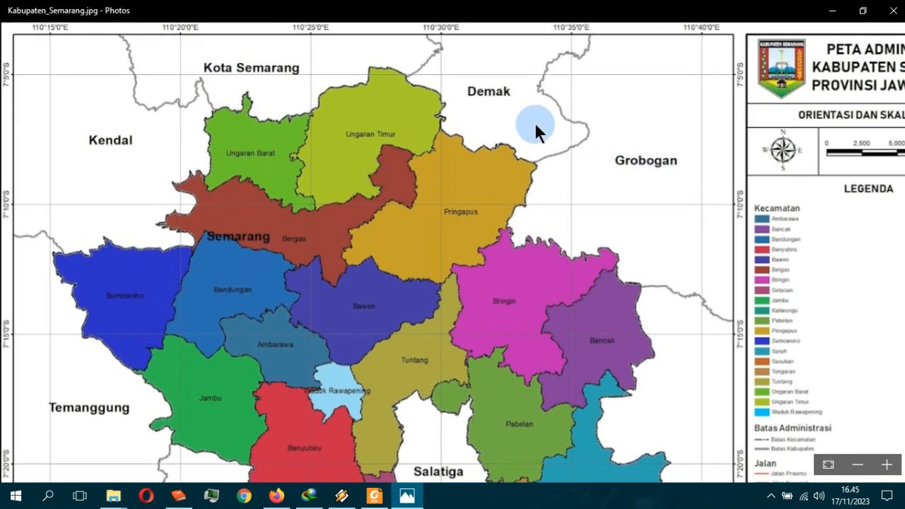
{"action": "scroll", "coordinate": [382, 75], "scroll_direction": "up", "scroll_amount": 3}
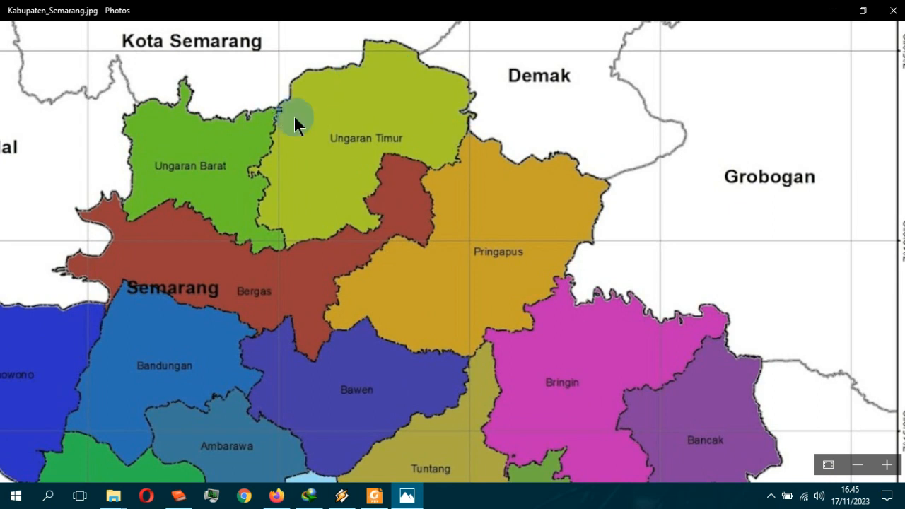
{"action": "left_click_drag", "start_coordinate": [244, 108], "coordinate": [599, 198]}
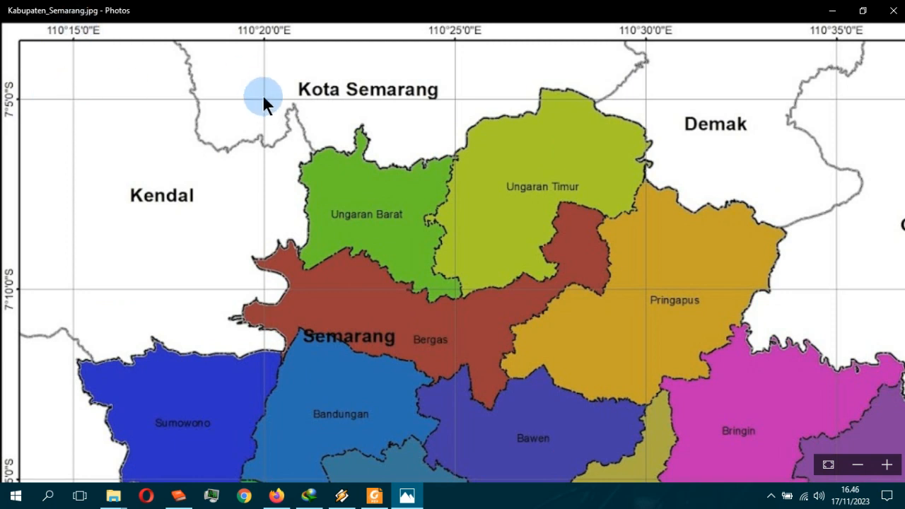
{"action": "left_click_drag", "start_coordinate": [607, 136], "coordinate": [467, 87]}
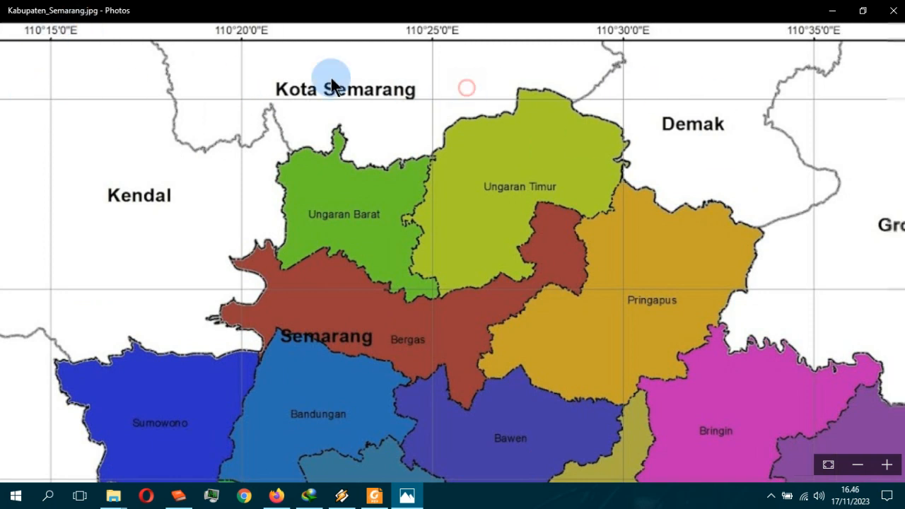
{"action": "scroll", "coordinate": [609, 129], "scroll_direction": "down", "scroll_amount": 3}
{"action": "scroll", "coordinate": [608, 128], "scroll_direction": "down", "scroll_amount": 2}
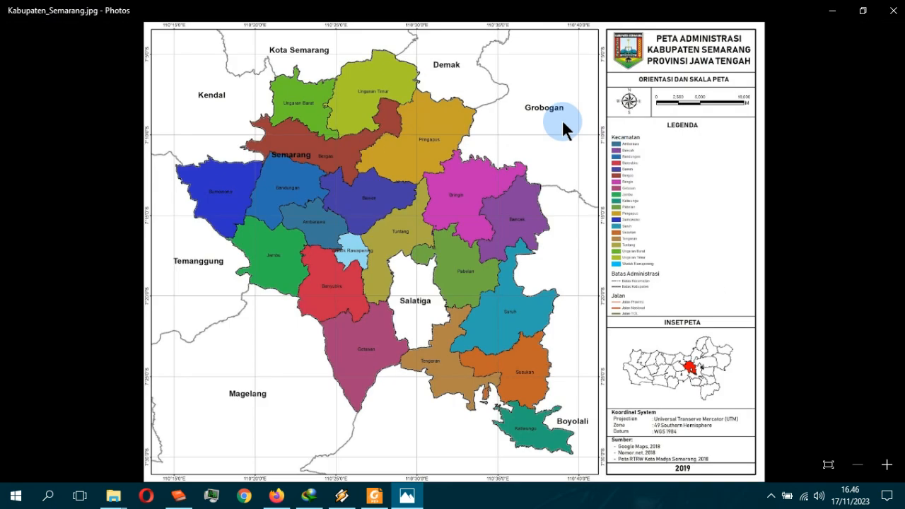
{"action": "left_click", "coordinate": [894, 13]}
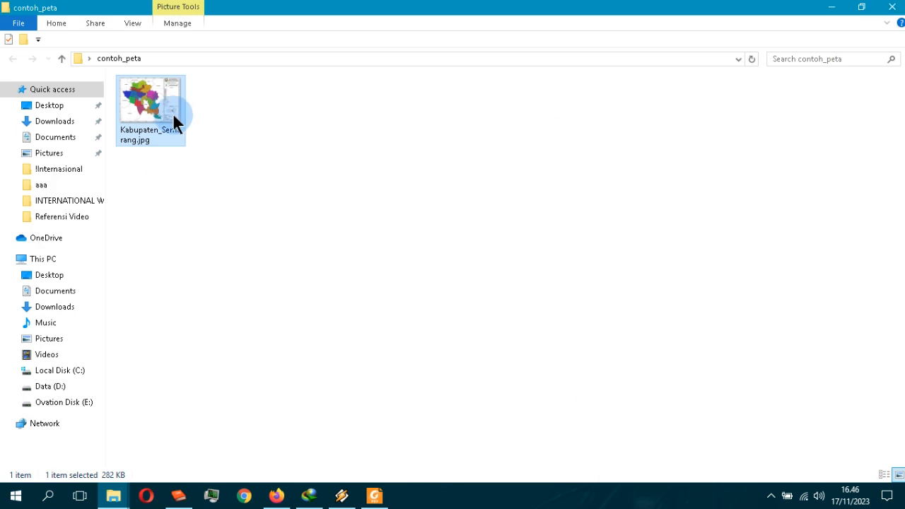
{"action": "left_click", "coordinate": [892, 8]}
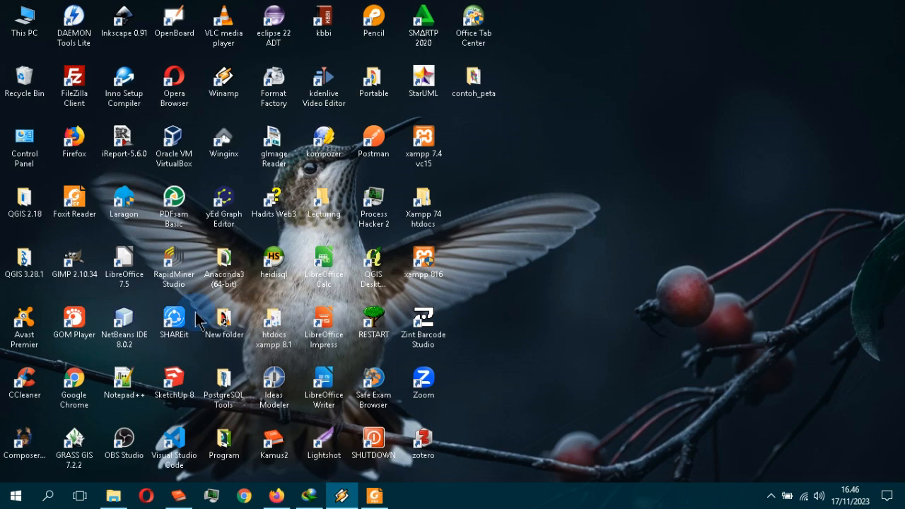
Step: Launch QGIS Desktop 2.18.15 from the QGIS 2.18 desktop folder and close the folder window
{"action": "double_click", "coordinate": [30, 205]}
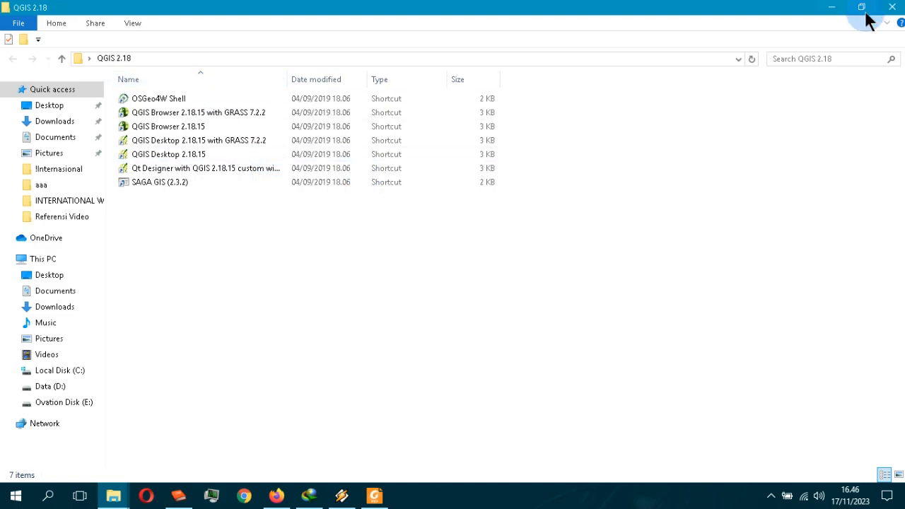
{"action": "left_click", "coordinate": [892, 9]}
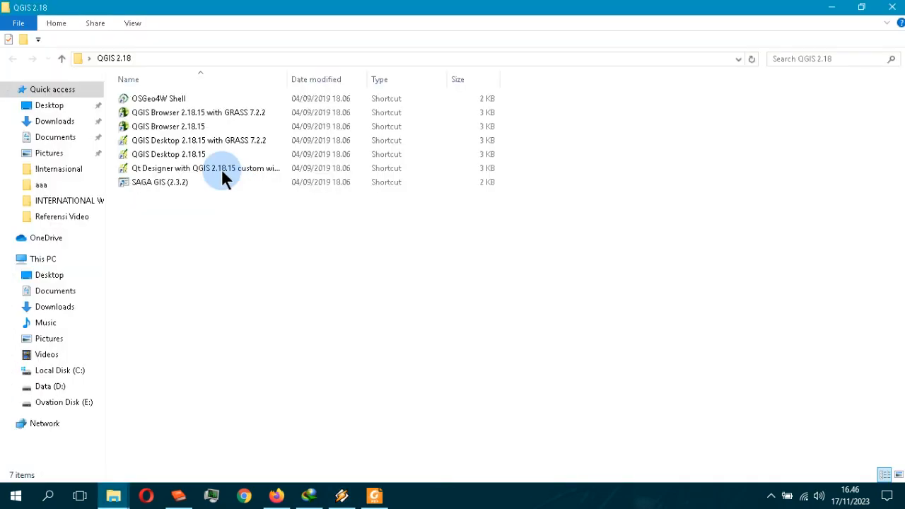
{"action": "left_click", "coordinate": [188, 154]}
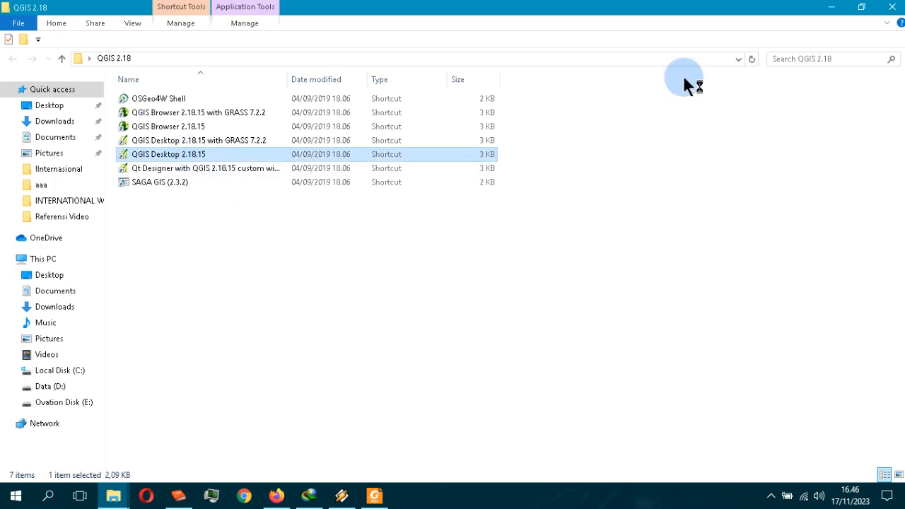
{"action": "left_click", "coordinate": [890, 14]}
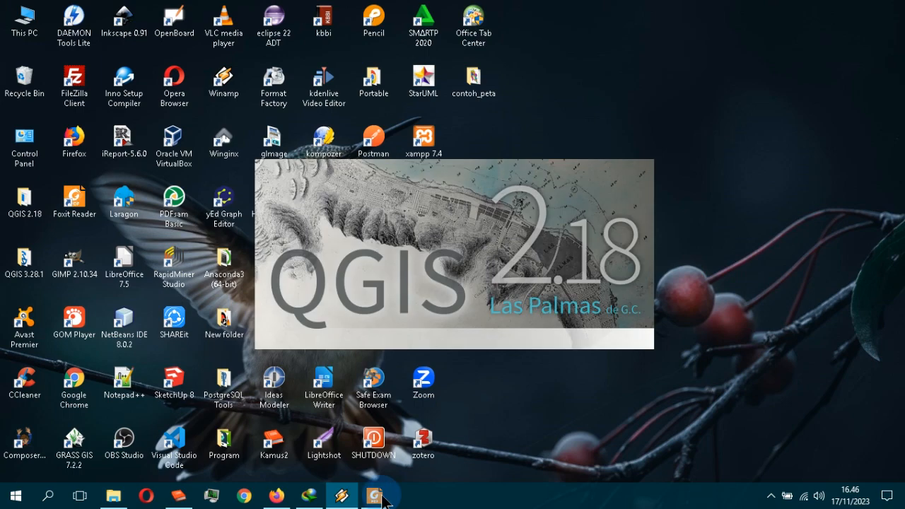
Step: Switch to the georeferencing PDF in Foxit Reader and read the instructions on pages 6 to 9, returning to page 6
{"action": "left_click", "coordinate": [381, 496]}
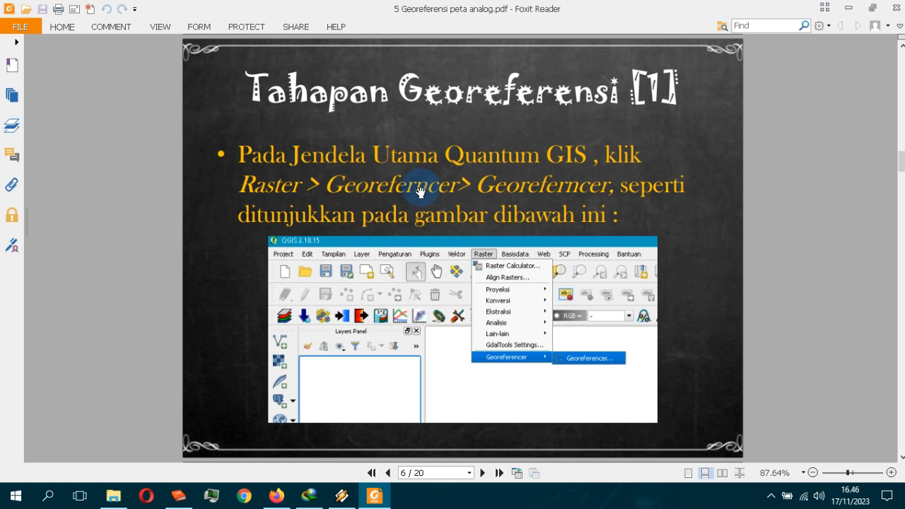
{"action": "left_click", "coordinate": [481, 473]}
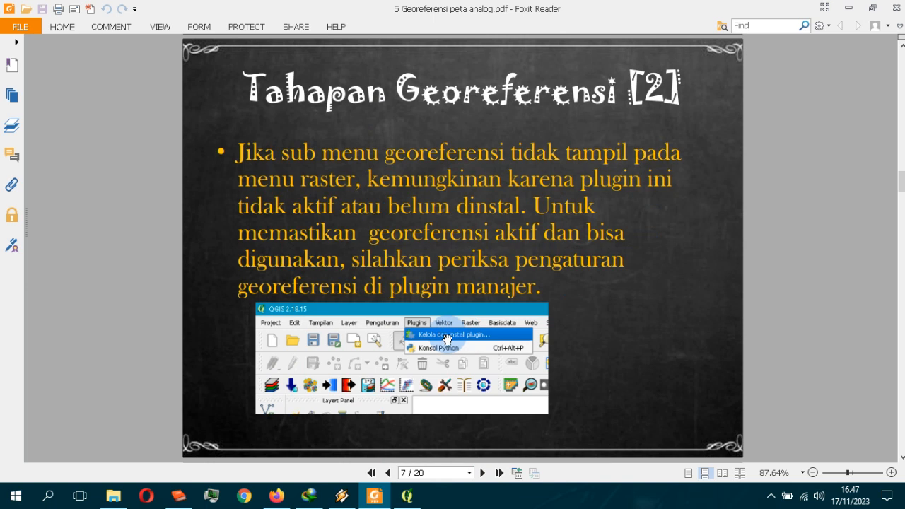
{"action": "left_click", "coordinate": [482, 473]}
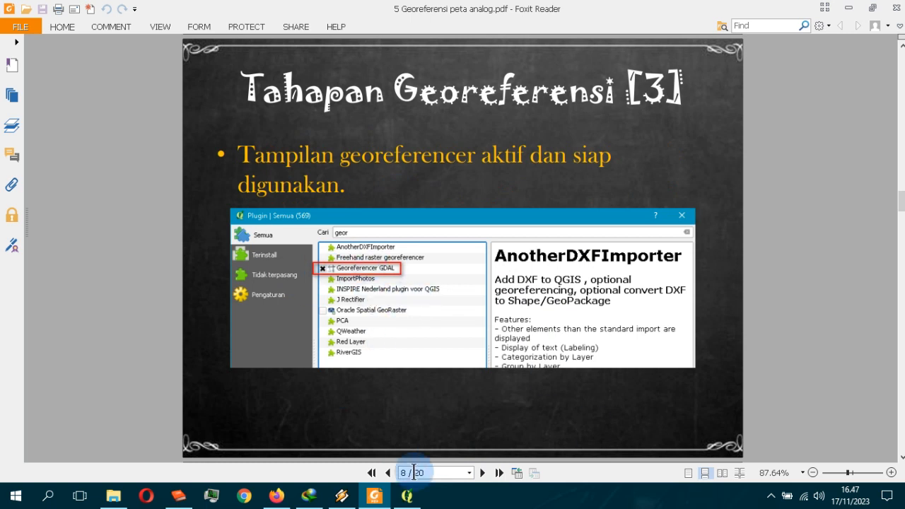
{"action": "left_click", "coordinate": [483, 472]}
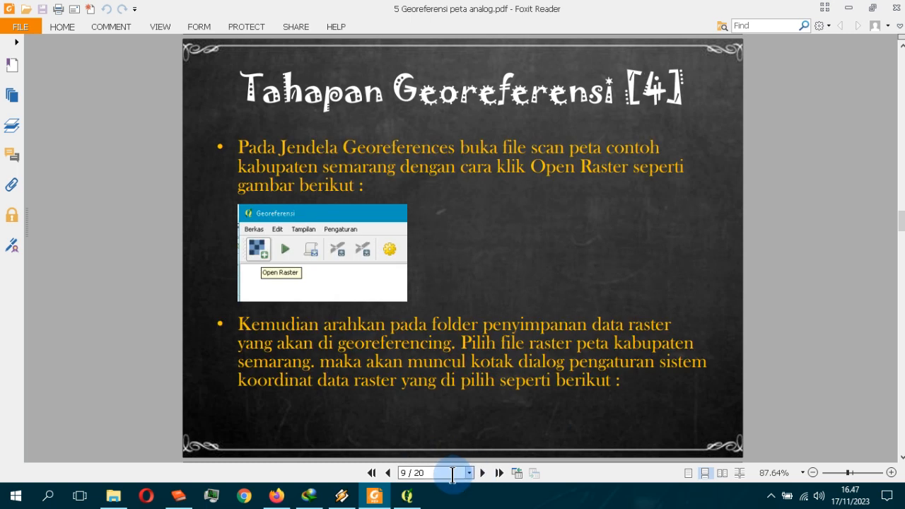
{"action": "left_click", "coordinate": [388, 473]}
{"action": "left_click", "coordinate": [388, 473]}
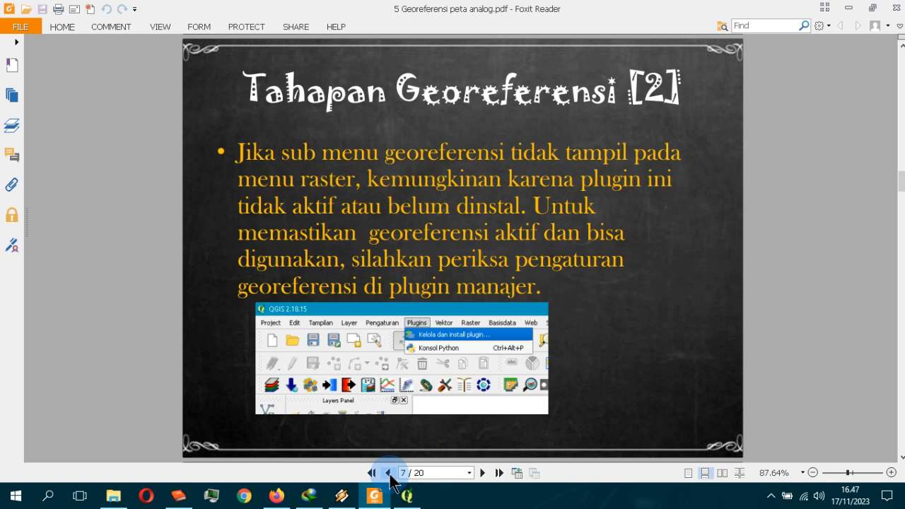
{"action": "scroll", "coordinate": [509, 241], "scroll_direction": "up", "scroll_amount": 2}
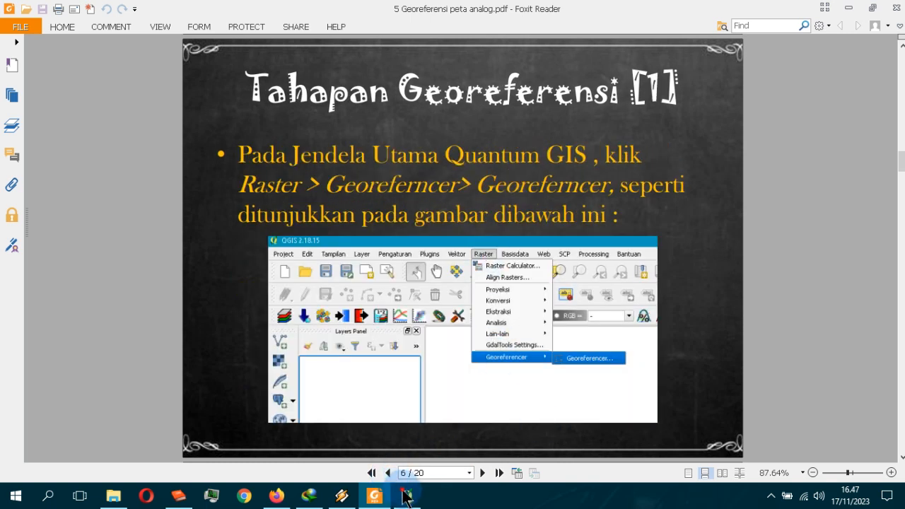
Step: Switch to QGIS, search the plugin manager for "geore" and enable the Georeferencer GDAL plugin
{"action": "key", "text": "alt+Tab"}
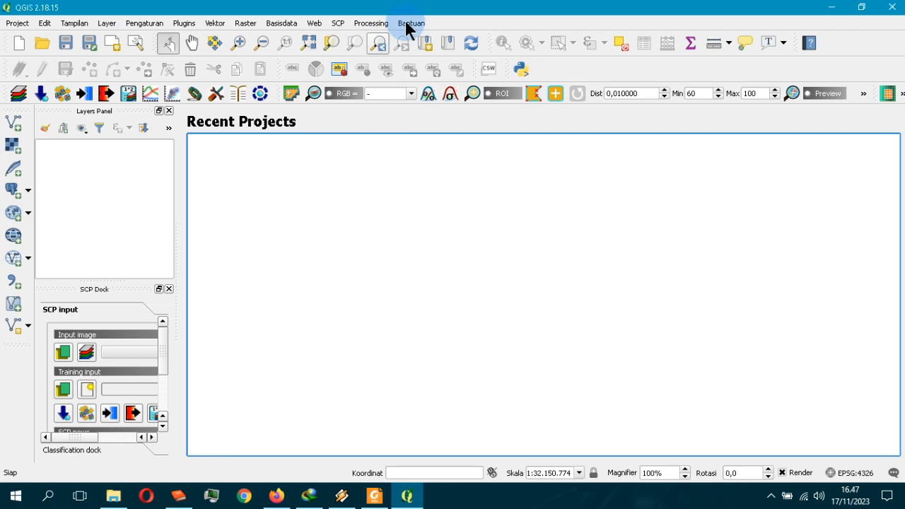
{"action": "left_click", "coordinate": [244, 25]}
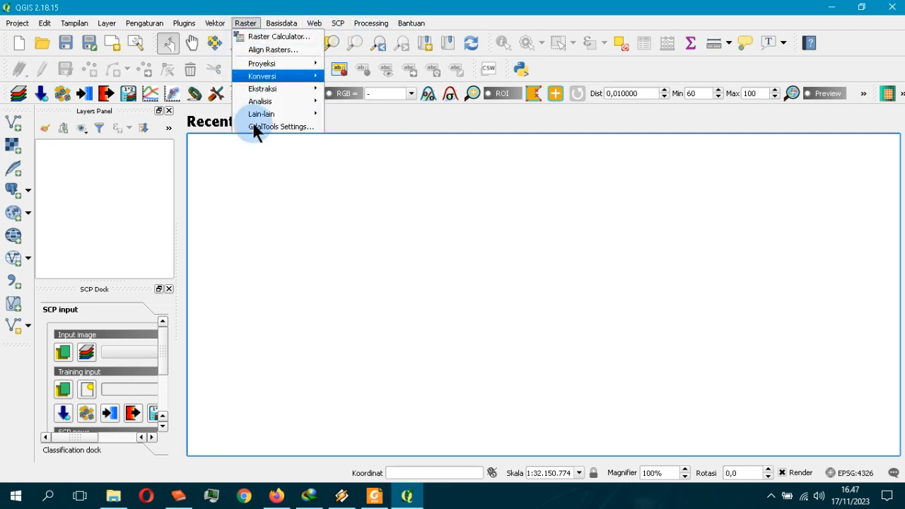
{"action": "mouse_move", "coordinate": [185, 25]}
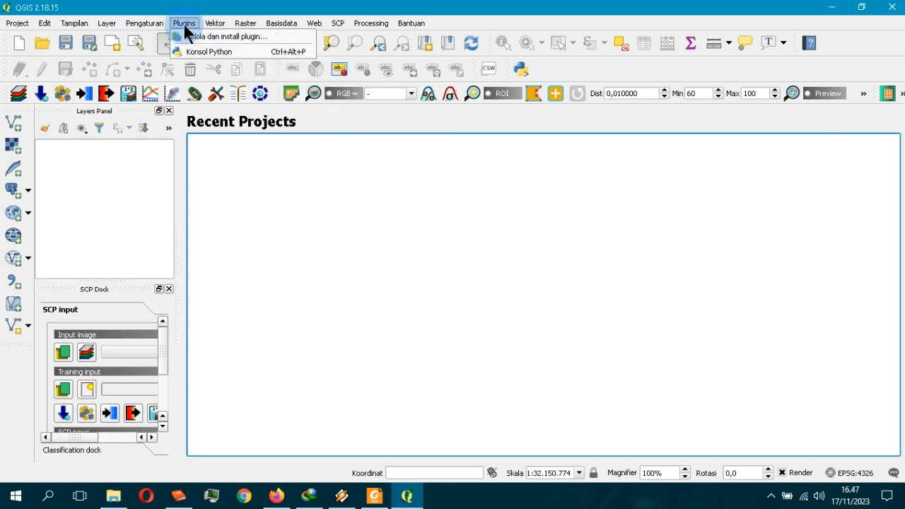
{"action": "left_click", "coordinate": [205, 37]}
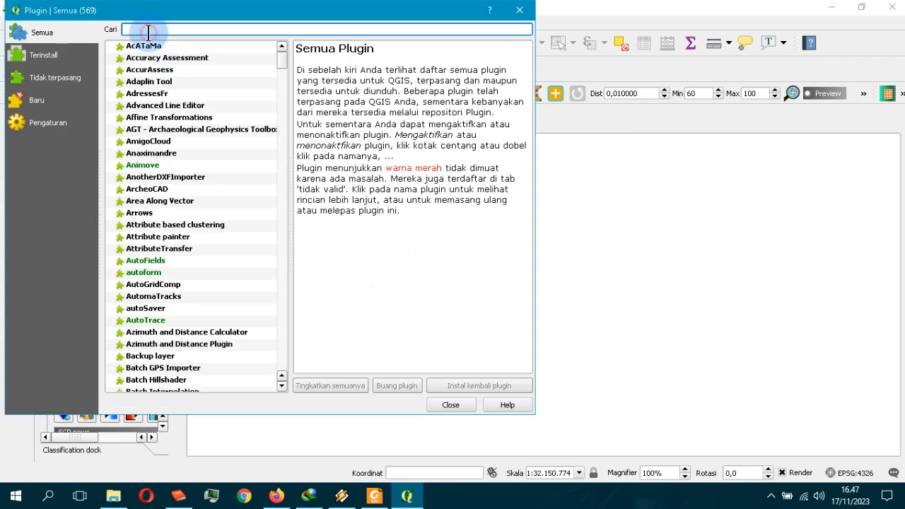
{"action": "type", "text": "geo"}
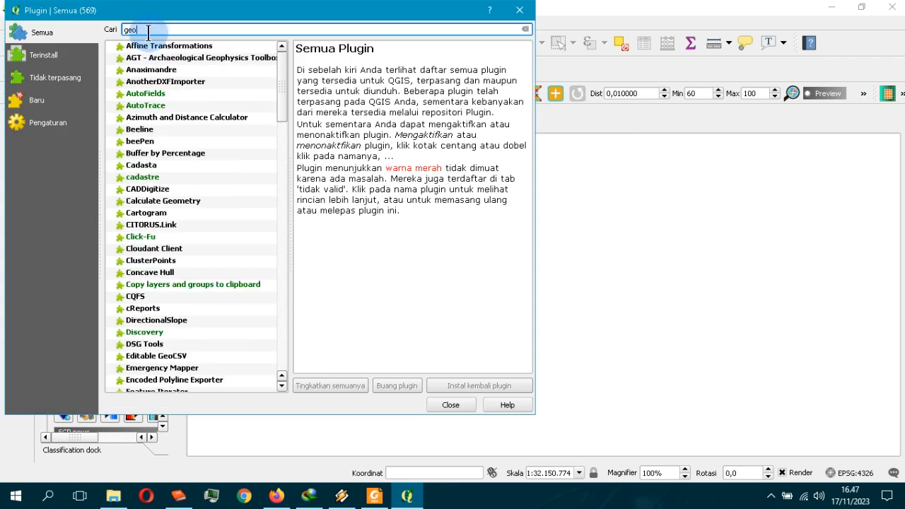
{"action": "type", "text": "ref"}
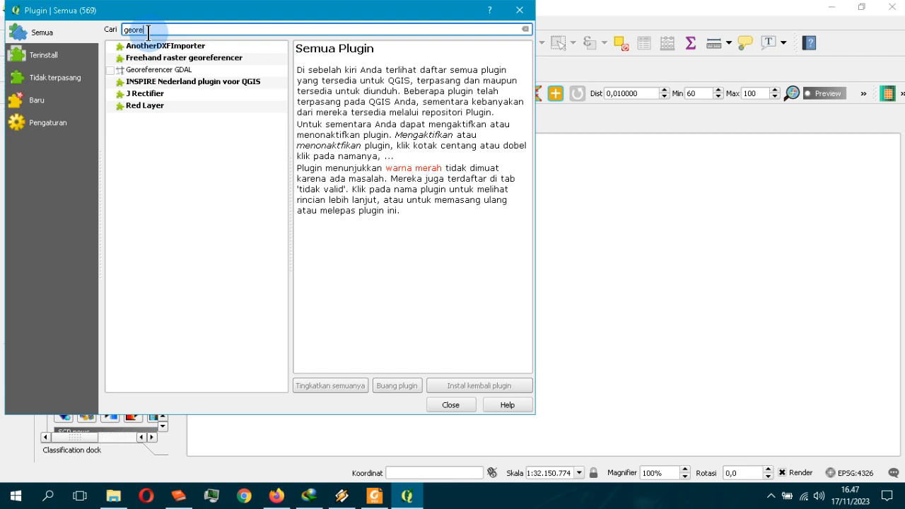
{"action": "left_click", "coordinate": [111, 70]}
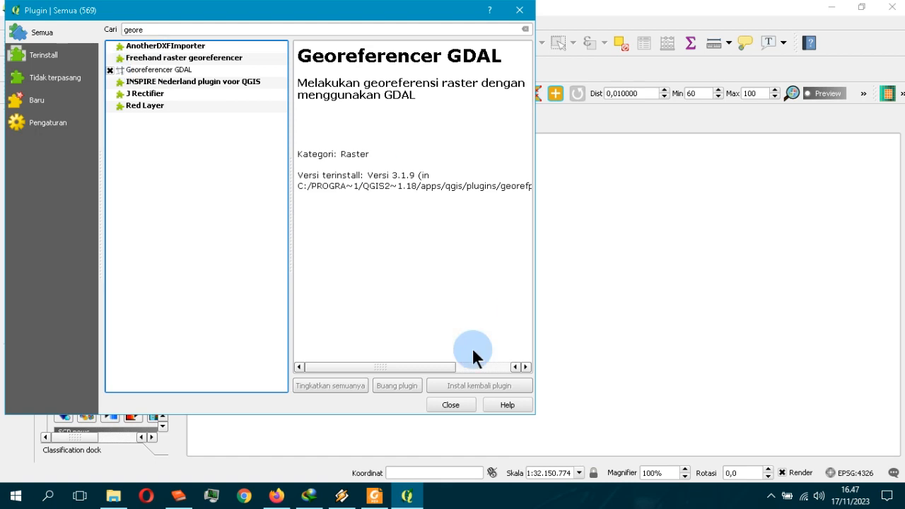
{"action": "left_click", "coordinate": [456, 403]}
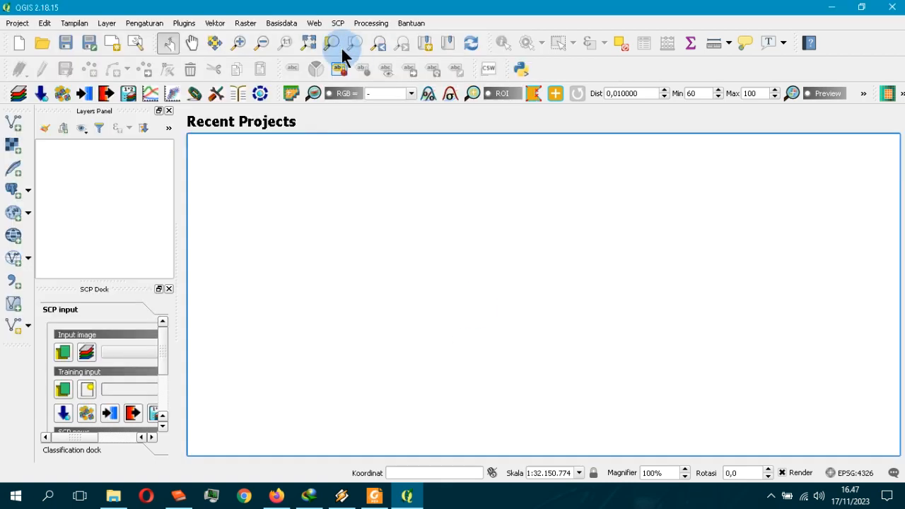
Step: Check that the Georeferencer command is available among the raster tools
{"action": "left_click", "coordinate": [244, 25]}
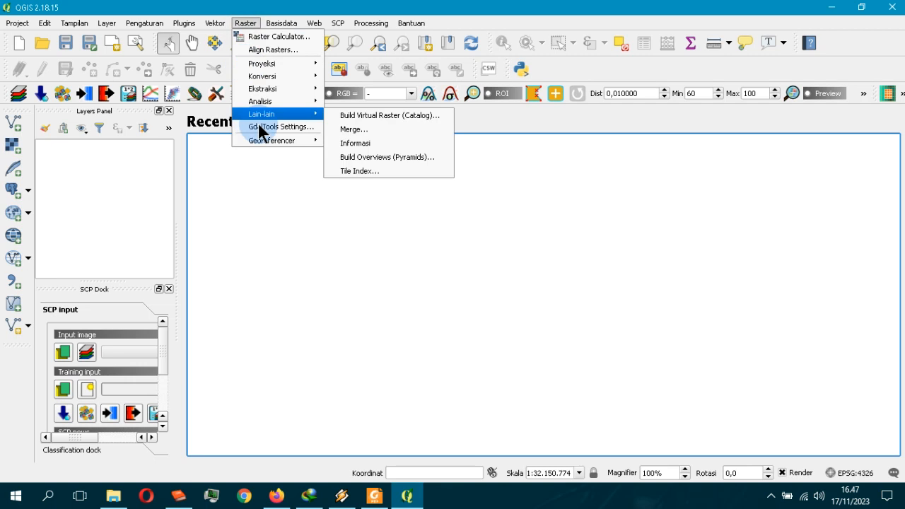
{"action": "mouse_move", "coordinate": [283, 140]}
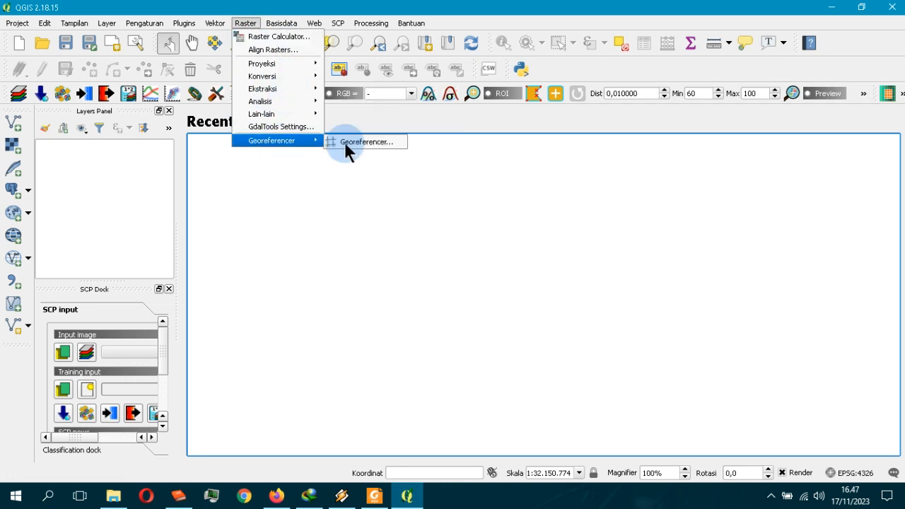
{"action": "left_click", "coordinate": [362, 184]}
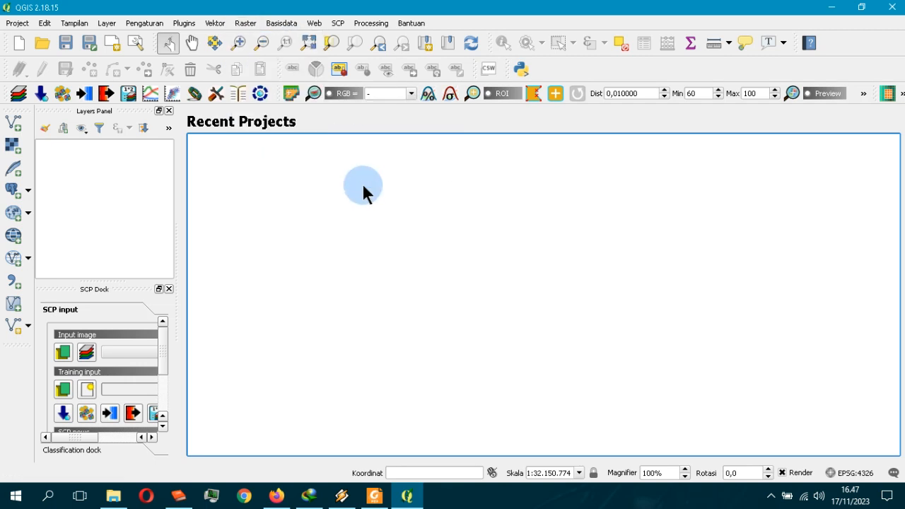
Step: Switch back to the PDF in Foxit Reader and read georeferencing stages 3 and 4 on pages 8 and 9
{"action": "key", "text": "alt+Tab"}
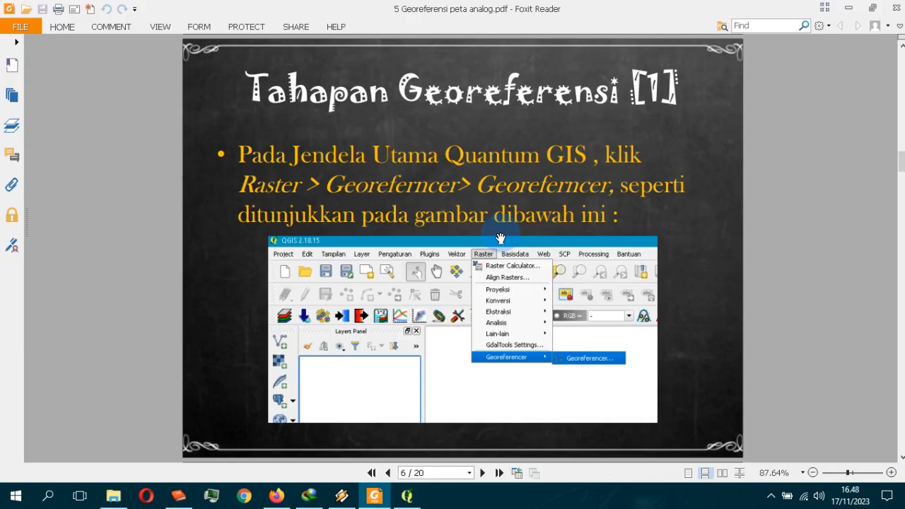
{"action": "left_click", "coordinate": [482, 473]}
{"action": "left_click", "coordinate": [482, 473]}
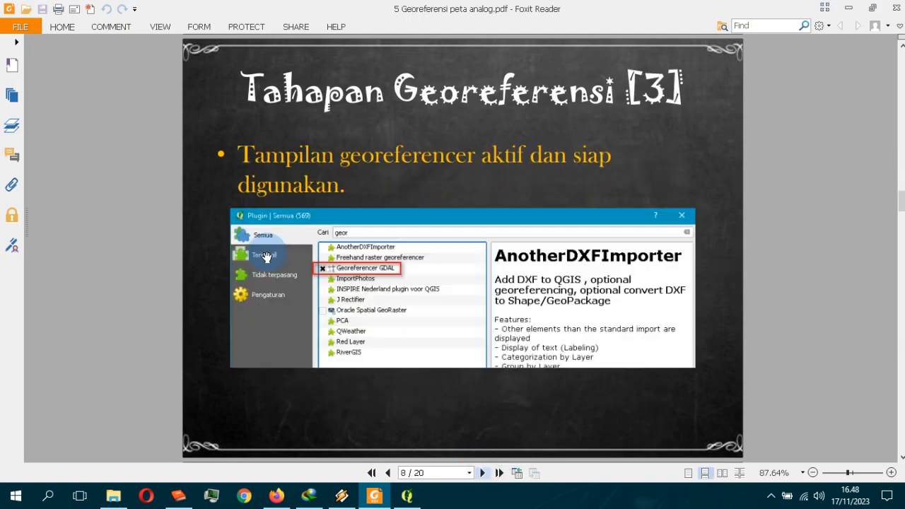
{"action": "left_click", "coordinate": [483, 473]}
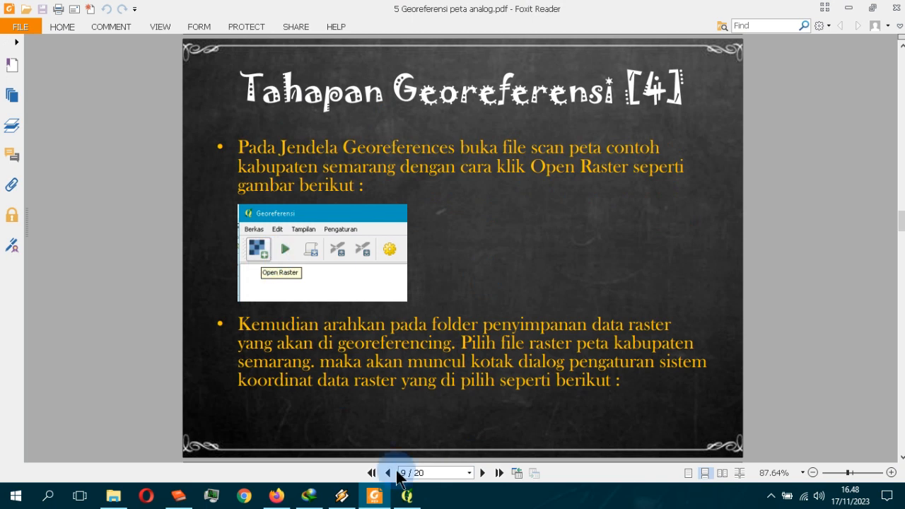
Step: Switch to QGIS and open the Georeferencer window
{"action": "left_click", "coordinate": [406, 494]}
{"action": "left_click", "coordinate": [239, 44]}
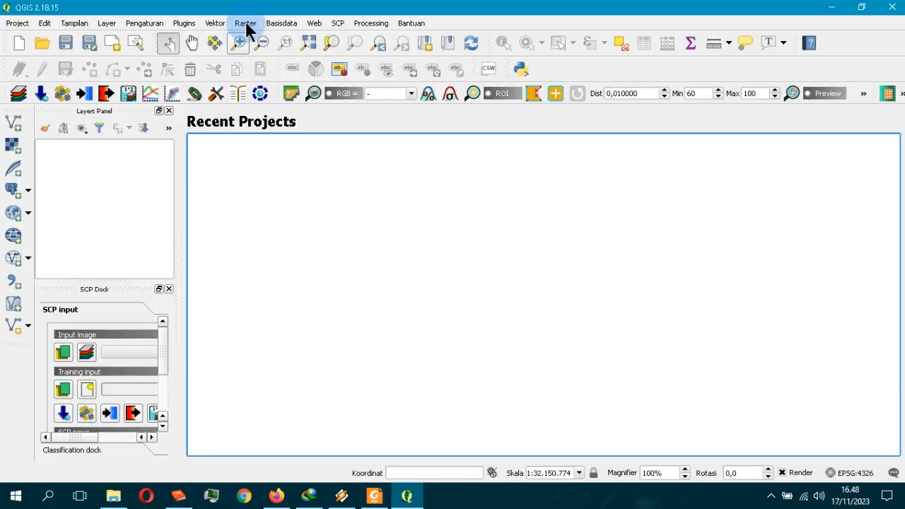
{"action": "left_click", "coordinate": [246, 24]}
{"action": "mouse_move", "coordinate": [277, 139]}
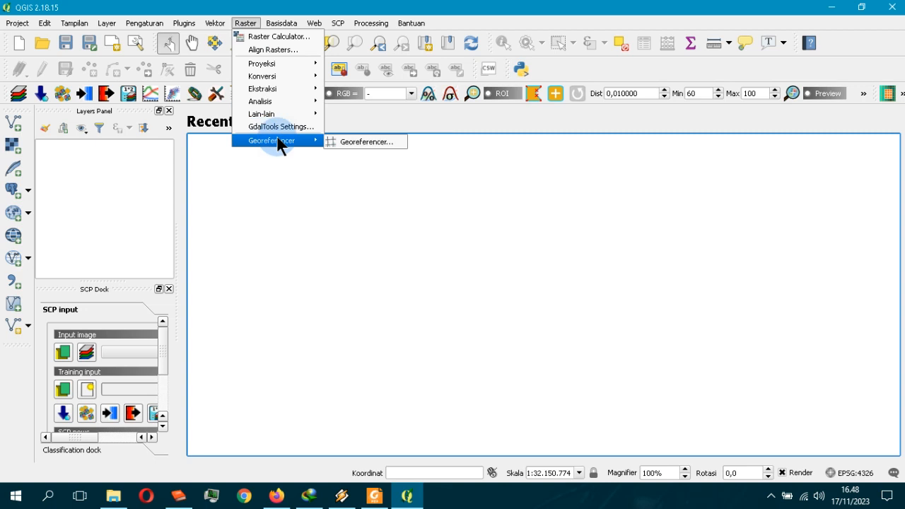
{"action": "left_click", "coordinate": [360, 143]}
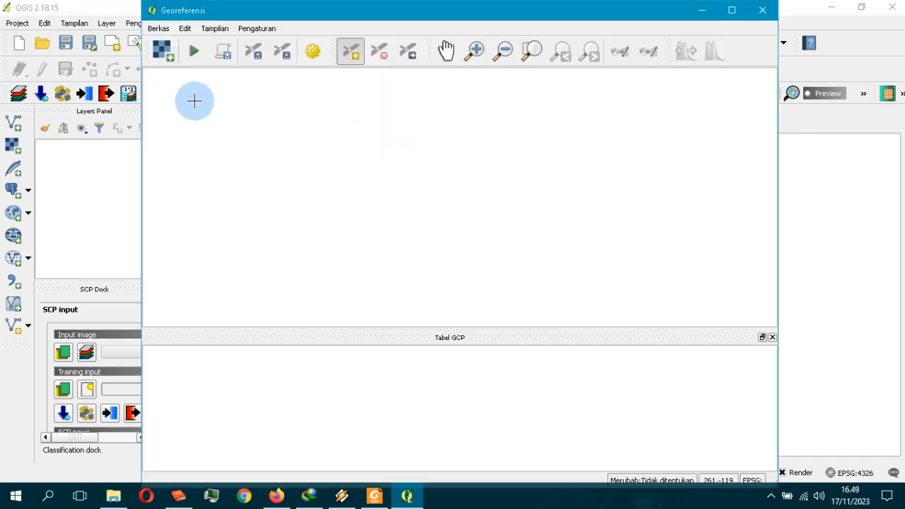
Step: Load Kabupaten_Semarang.jpg from the Desktop folder contoh_peta with CRS WGS 84 (EPSG:4326), and return to the PDF in Foxit Reader
{"action": "left_click", "coordinate": [162, 51]}
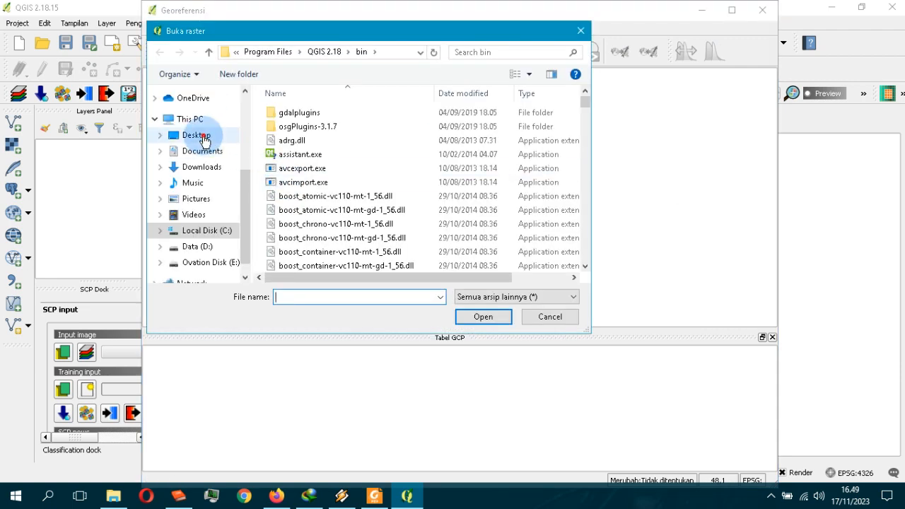
{"action": "left_click", "coordinate": [204, 137]}
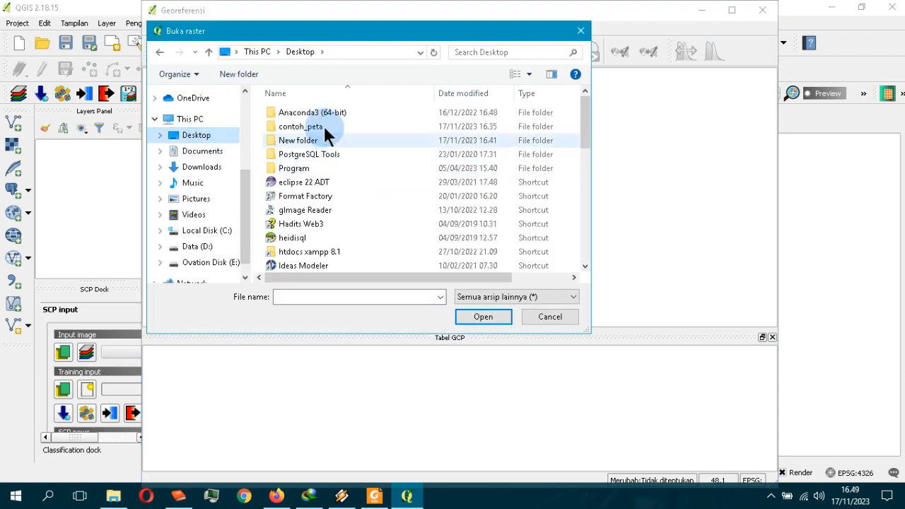
{"action": "double_click", "coordinate": [324, 126]}
{"action": "left_click", "coordinate": [311, 134]}
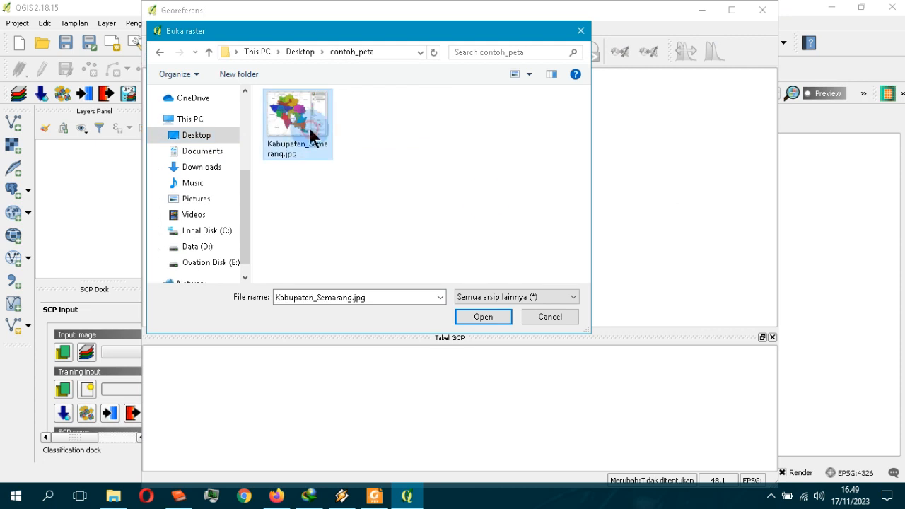
{"action": "left_click", "coordinate": [476, 318]}
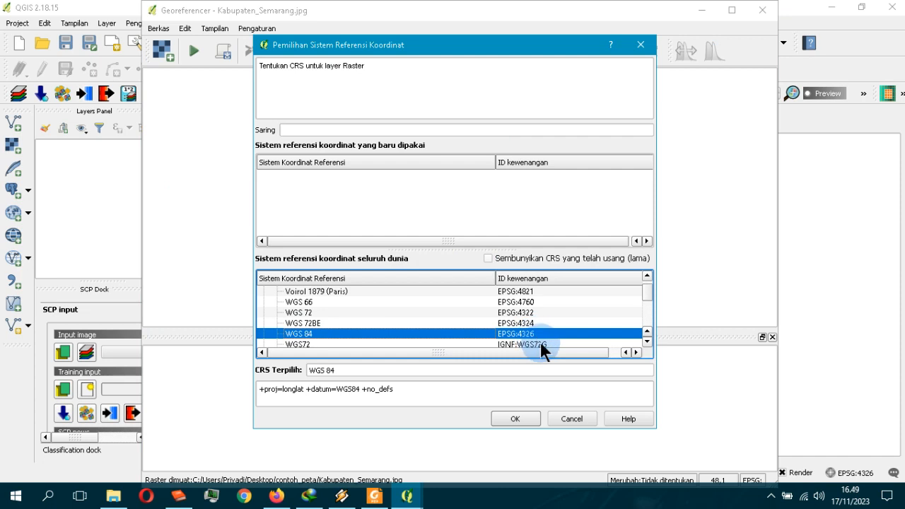
{"action": "left_click", "coordinate": [514, 419]}
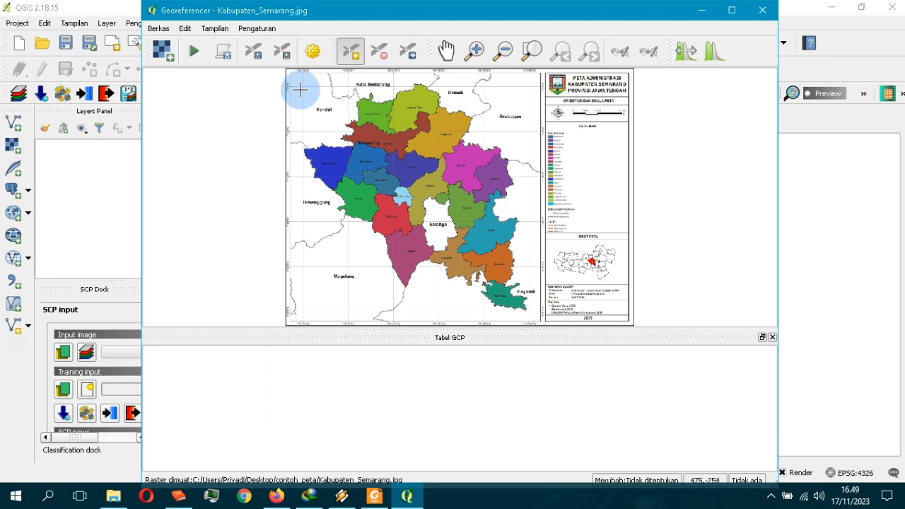
{"action": "left_click", "coordinate": [373, 499]}
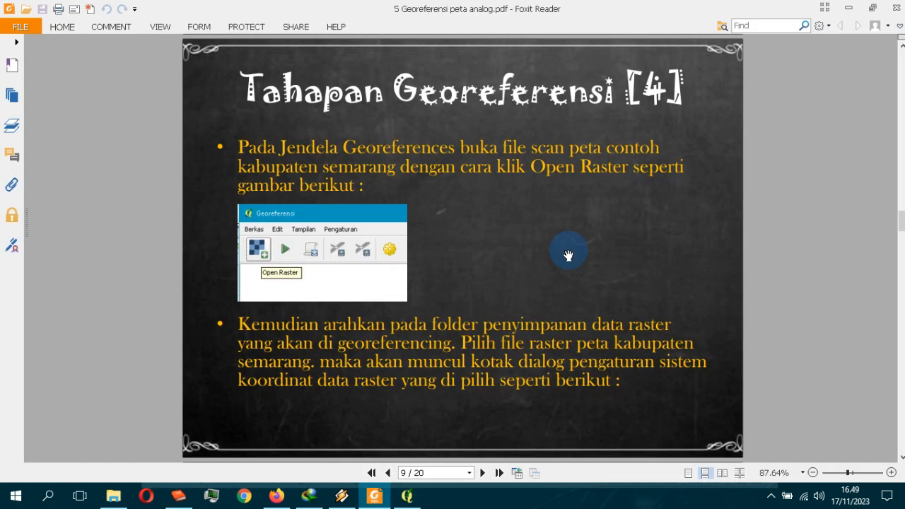
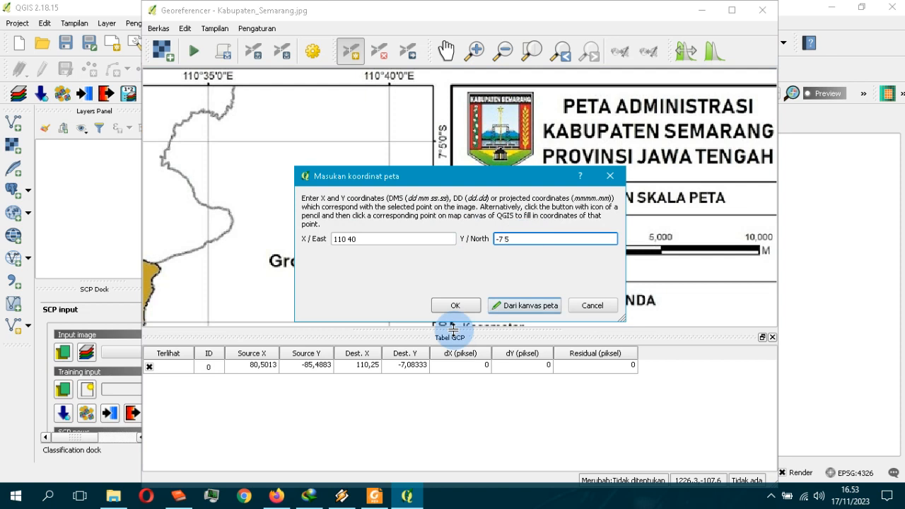
Step: Confirm the control point at X 110 40, Y -7 5 and place another on the 110°40'E, 7°30'S grid intersection beside Kaliwungu
{"action": "left_click", "coordinate": [455, 305]}
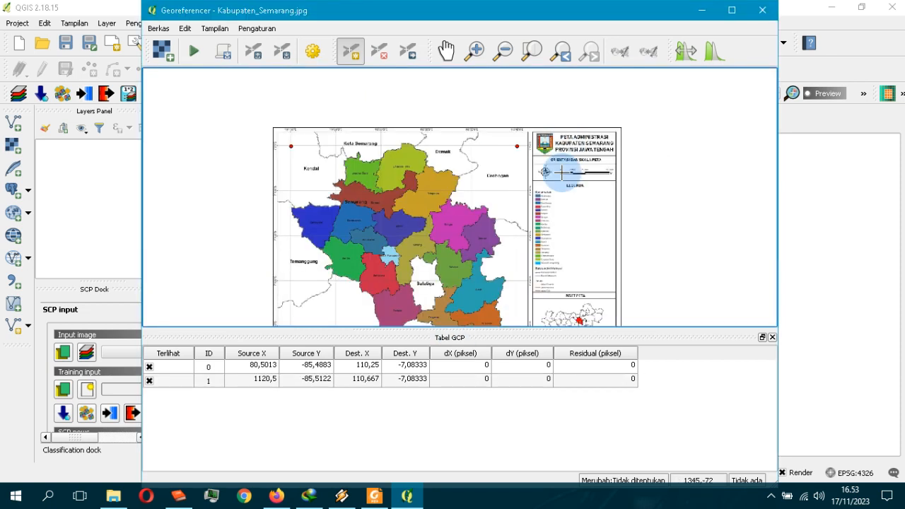
{"action": "scroll", "coordinate": [541, 258], "scroll_direction": "down", "scroll_amount": 2}
{"action": "scroll", "coordinate": [541, 226], "scroll_direction": "up", "scroll_amount": 6}
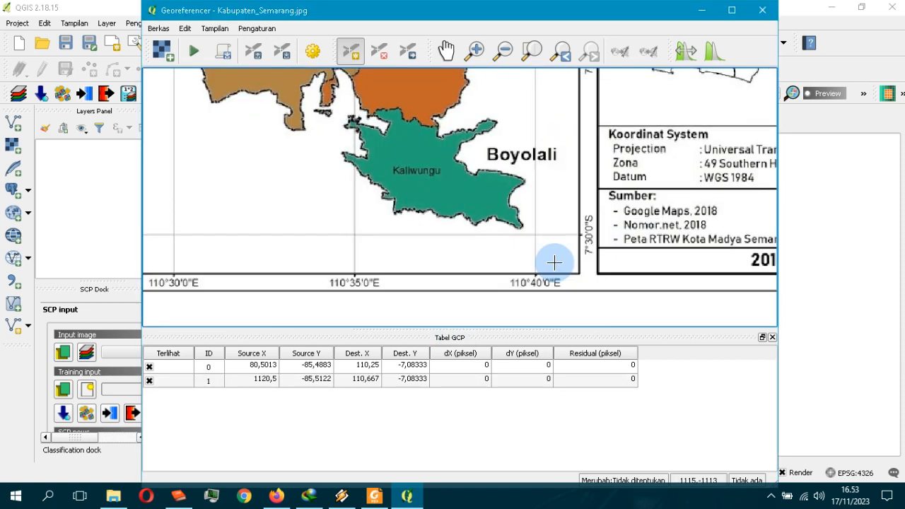
{"action": "scroll", "coordinate": [456, 121], "scroll_direction": "up", "scroll_amount": 3}
{"action": "scroll", "coordinate": [421, 196], "scroll_direction": "up", "scroll_amount": 2}
{"action": "scroll", "coordinate": [474, 158], "scroll_direction": "down", "scroll_amount": 2}
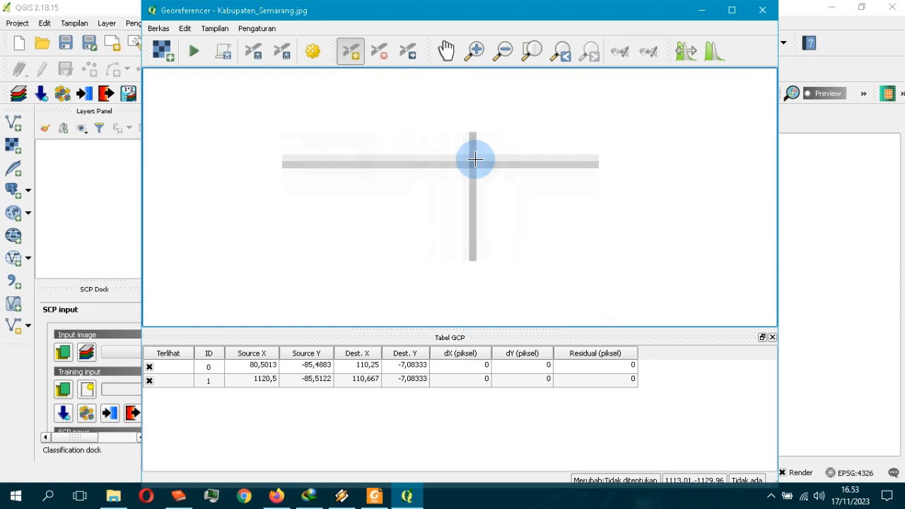
{"action": "scroll", "coordinate": [460, 191], "scroll_direction": "up", "scroll_amount": 3}
{"action": "scroll", "coordinate": [422, 251], "scroll_direction": "up", "scroll_amount": 3}
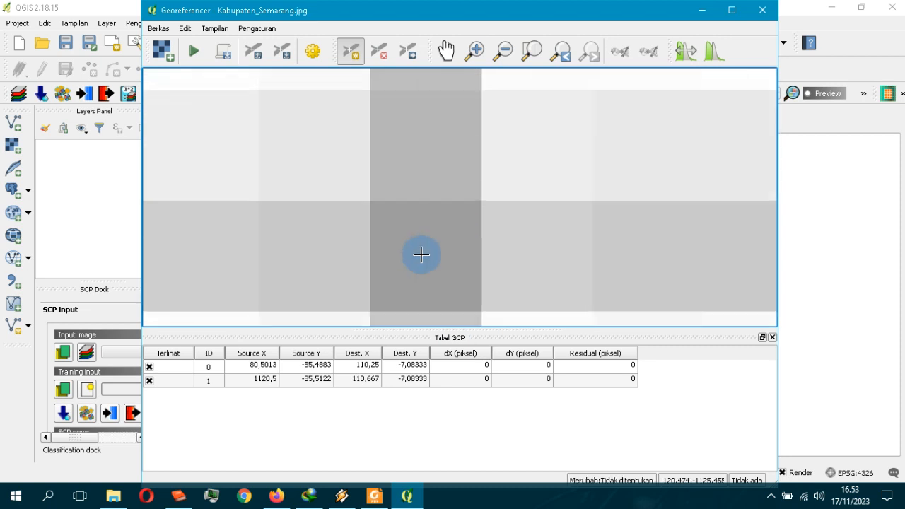
{"action": "scroll", "coordinate": [422, 255], "scroll_direction": "down", "scroll_amount": 1}
{"action": "scroll", "coordinate": [421, 253], "scroll_direction": "down", "scroll_amount": 1}
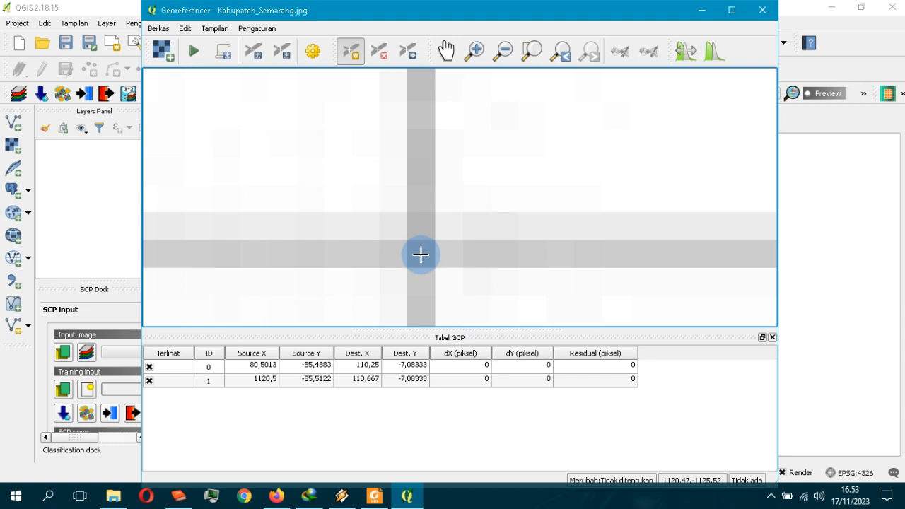
{"action": "left_click", "coordinate": [422, 255]}
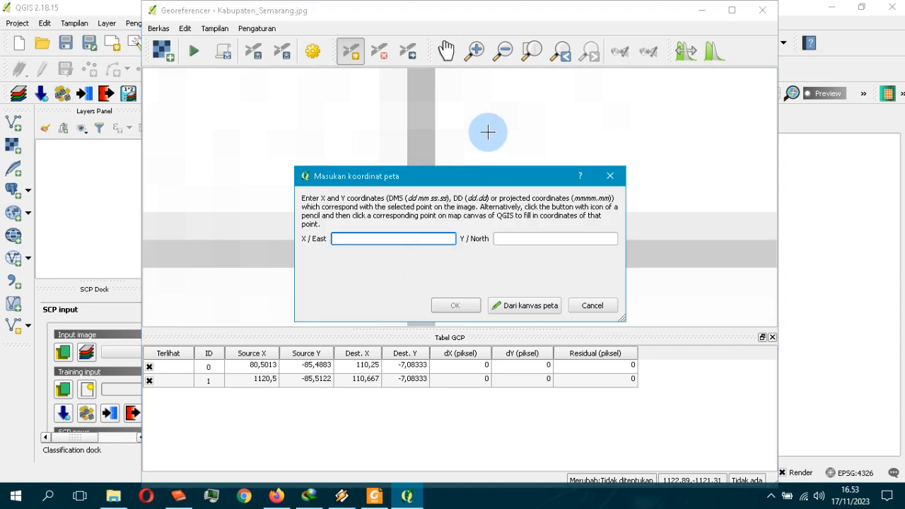
Step: Assign map coordinates X/East 110 40 and Y/North -7 30 to the new control point beside Kaliwungu
{"action": "scroll", "coordinate": [470, 127], "scroll_direction": "down", "scroll_amount": 2}
{"action": "scroll", "coordinate": [446, 129], "scroll_direction": "down", "scroll_amount": 1}
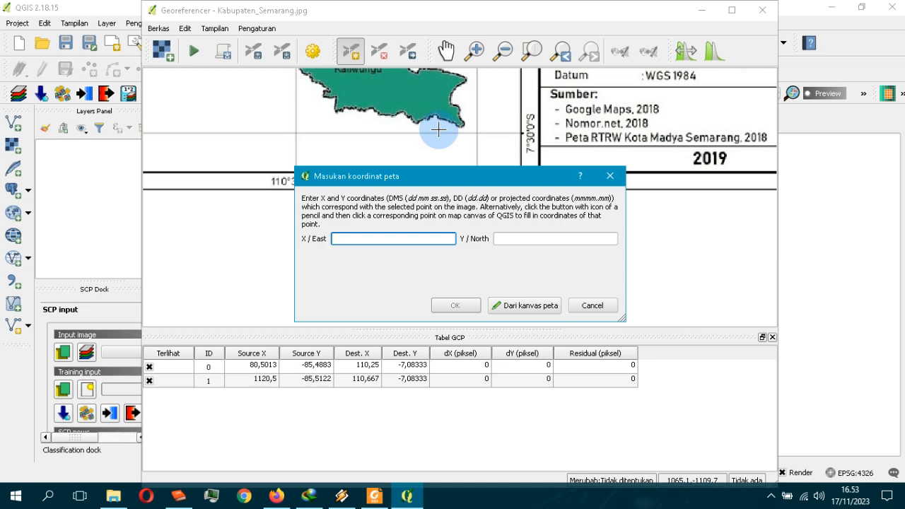
{"action": "scroll", "coordinate": [438, 129], "scroll_direction": "down", "scroll_amount": 1}
{"action": "scroll", "coordinate": [445, 159], "scroll_direction": "up", "scroll_amount": 1}
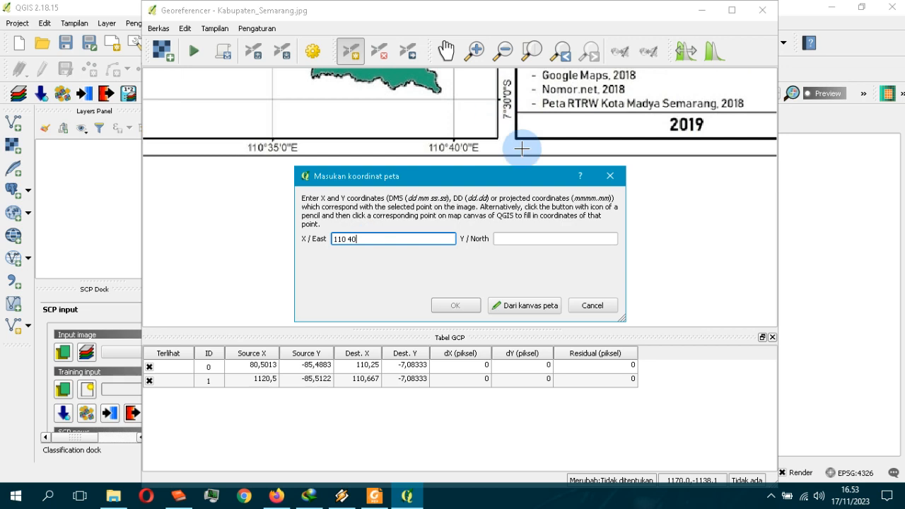
{"action": "left_click", "coordinate": [510, 239]}
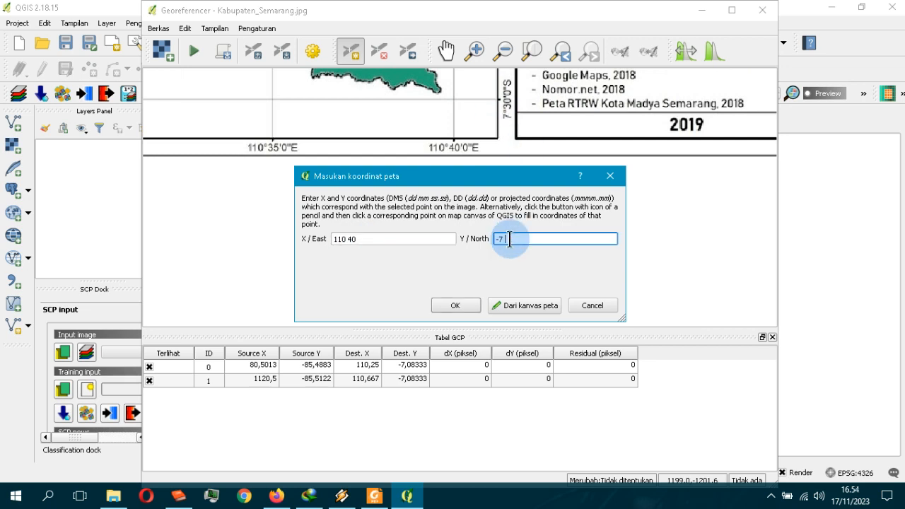
{"action": "type", "text": "-7 30"}
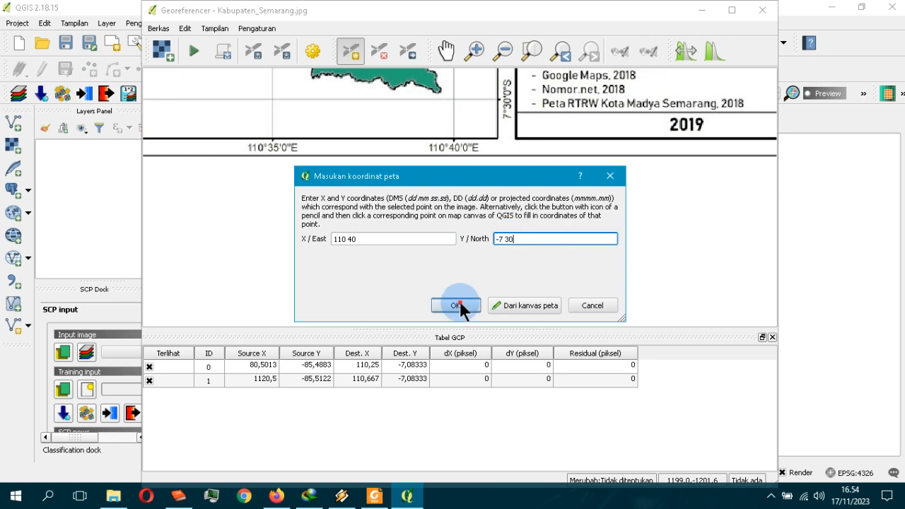
{"action": "left_click", "coordinate": [457, 303]}
Step: Place a control point on the grid intersection in the map's lower-left corner, at 110°15'E and 7°30'S
{"action": "scroll", "coordinate": [623, 207], "scroll_direction": "down", "scroll_amount": 4}
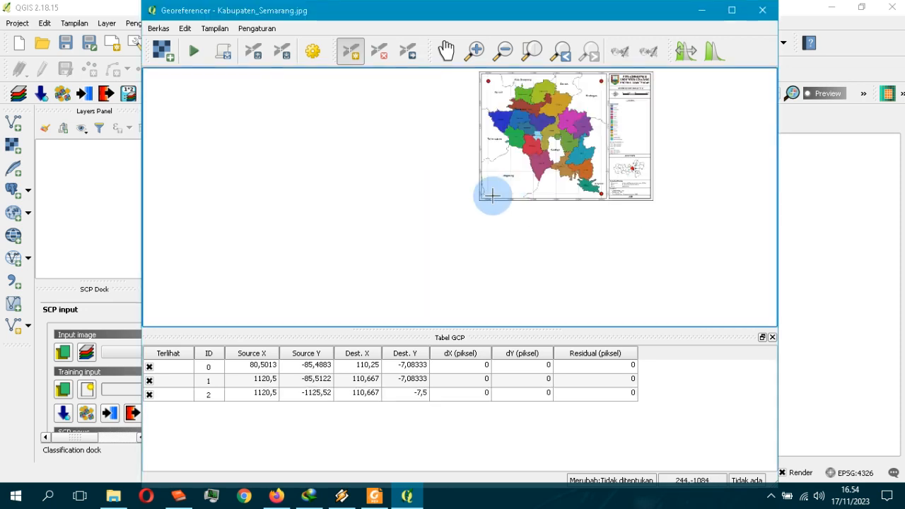
{"action": "scroll", "coordinate": [480, 196], "scroll_direction": "up", "scroll_amount": 3}
{"action": "scroll", "coordinate": [434, 178], "scroll_direction": "up", "scroll_amount": 3}
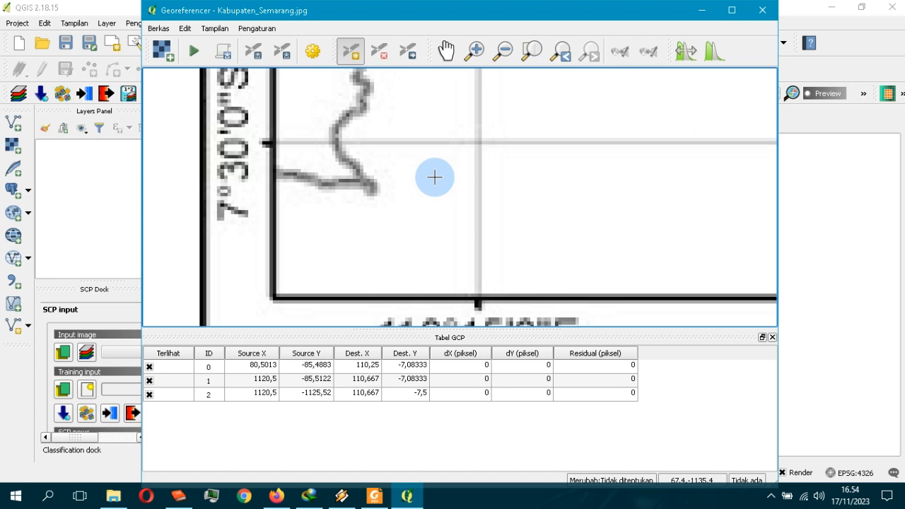
{"action": "scroll", "coordinate": [539, 125], "scroll_direction": "up", "scroll_amount": 2}
{"action": "scroll", "coordinate": [430, 158], "scroll_direction": "up", "scroll_amount": 1}
{"action": "scroll", "coordinate": [450, 135], "scroll_direction": "down", "scroll_amount": 4}
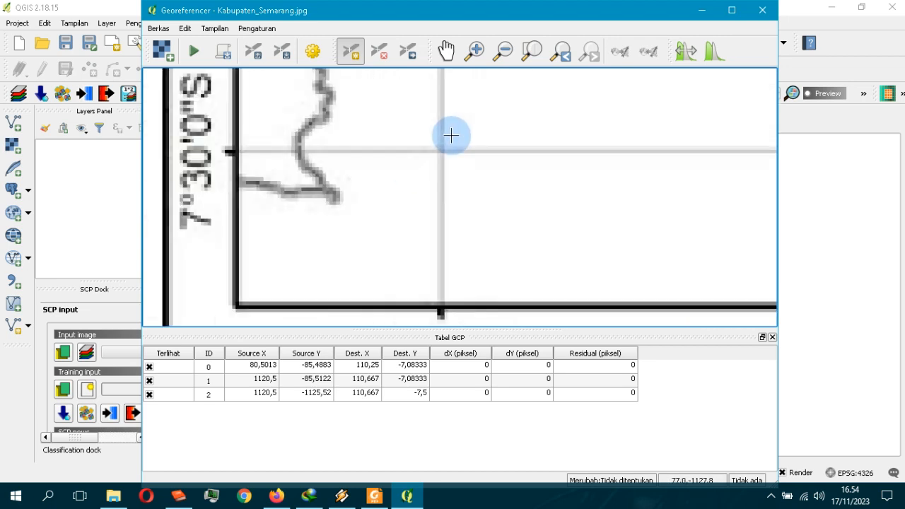
{"action": "scroll", "coordinate": [431, 166], "scroll_direction": "up", "scroll_amount": 5}
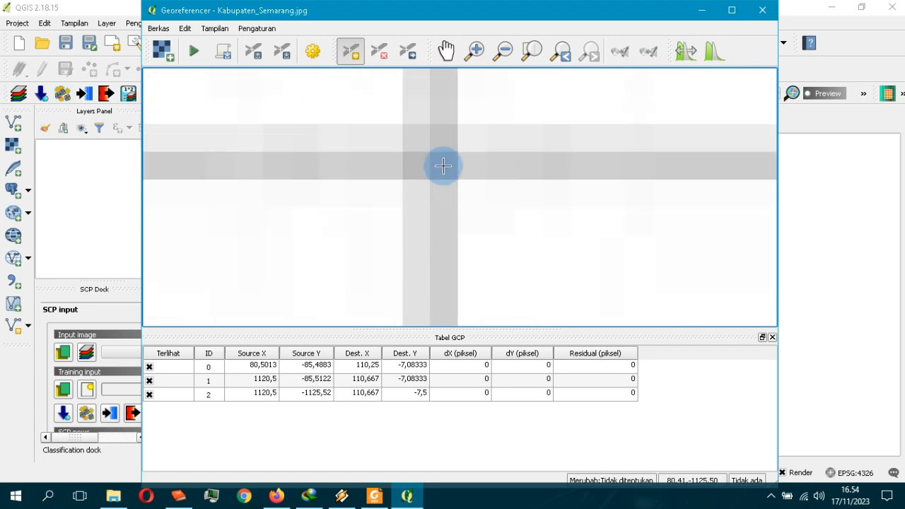
{"action": "left_click", "coordinate": [443, 165]}
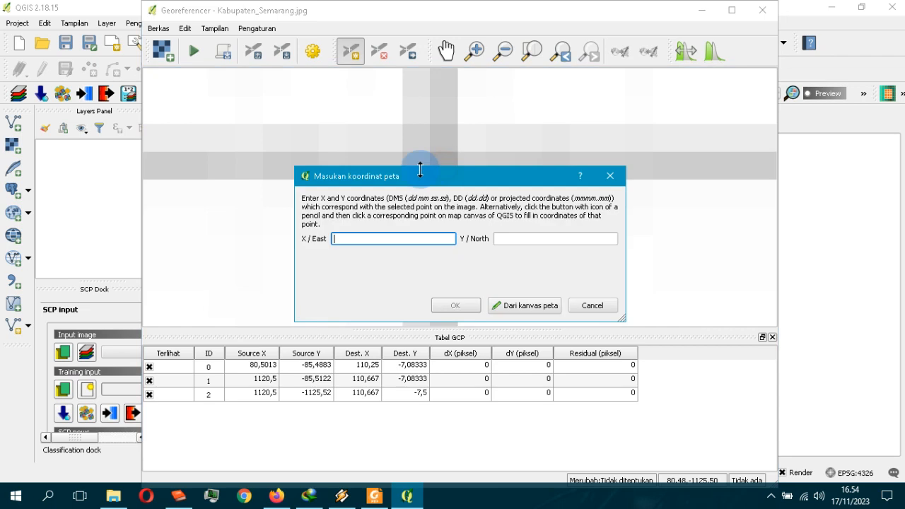
Step: Assign map coordinates X/East 110 15 and Y/North -7 30 to the lower-left control point
{"action": "scroll", "coordinate": [492, 124], "scroll_direction": "down", "scroll_amount": 3}
{"action": "scroll", "coordinate": [493, 124], "scroll_direction": "down", "scroll_amount": 1}
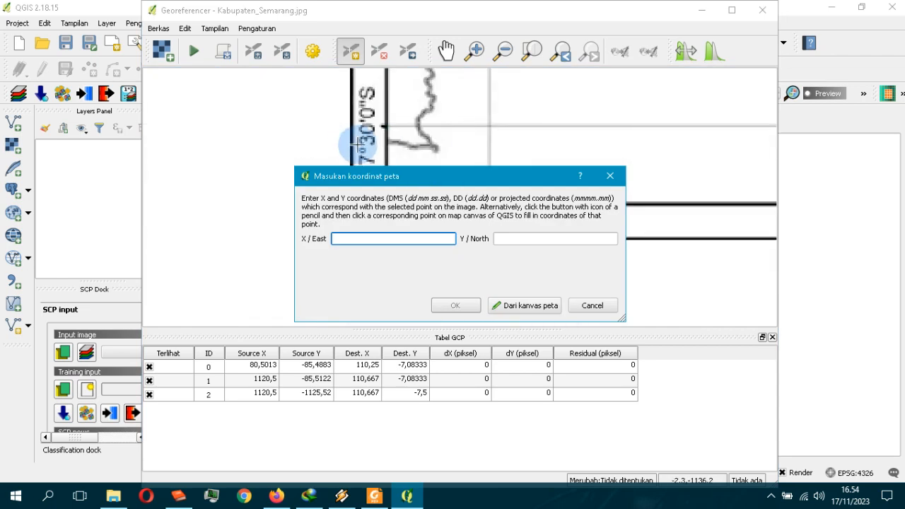
{"action": "scroll", "coordinate": [403, 137], "scroll_direction": "down", "scroll_amount": 4}
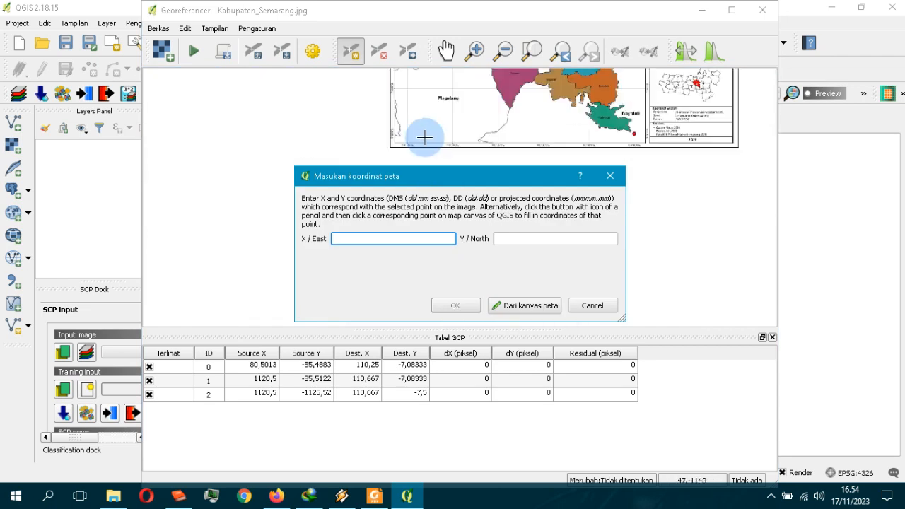
{"action": "scroll", "coordinate": [398, 146], "scroll_direction": "up", "scroll_amount": 3}
{"action": "scroll", "coordinate": [397, 146], "scroll_direction": "up", "scroll_amount": 1}
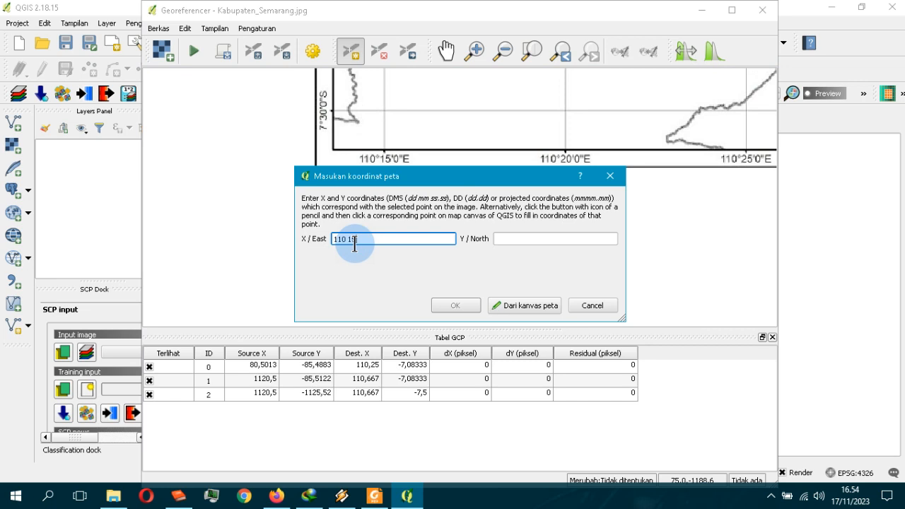
{"action": "left_click", "coordinate": [354, 244]}
{"action": "type", "text": "110 15"}
{"action": "left_click", "coordinate": [539, 239]}
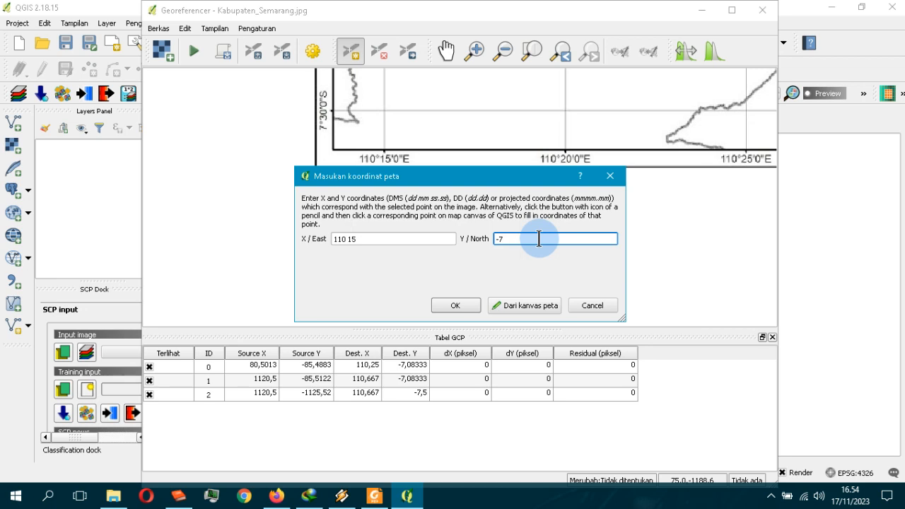
{"action": "left_click", "coordinate": [456, 310]}
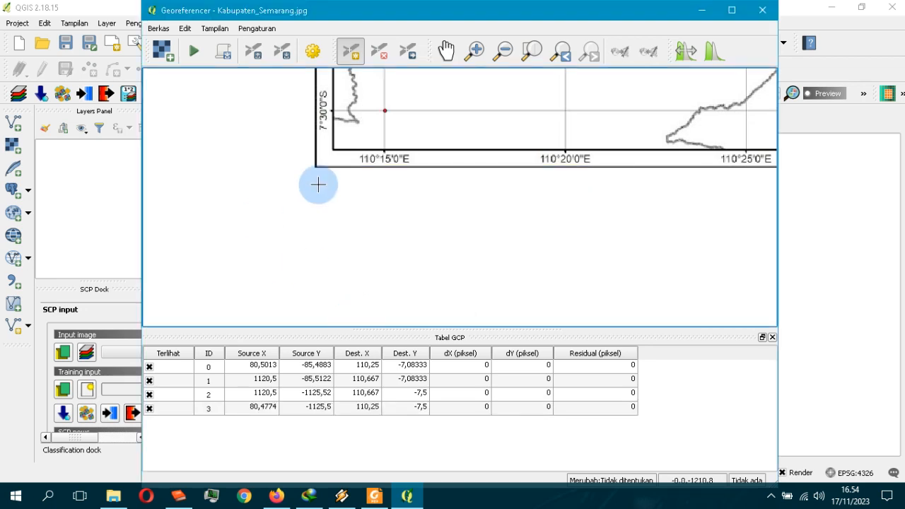
{"action": "scroll", "coordinate": [318, 184], "scroll_direction": "down", "scroll_amount": 5}
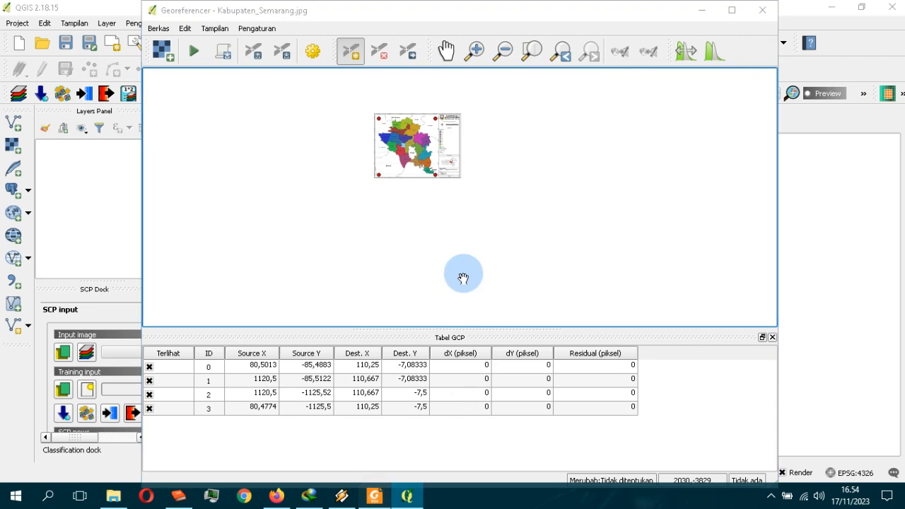
Step: Switch to the PDF in Foxit Reader and read georeferencing stages 8 and 9 on pages 14 and 15
{"action": "key", "text": "alt+Tab"}
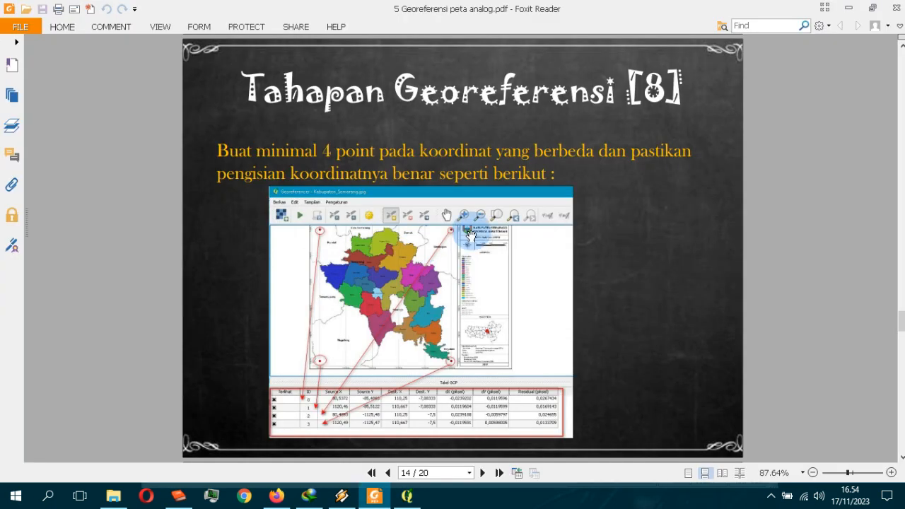
{"action": "left_click", "coordinate": [483, 473]}
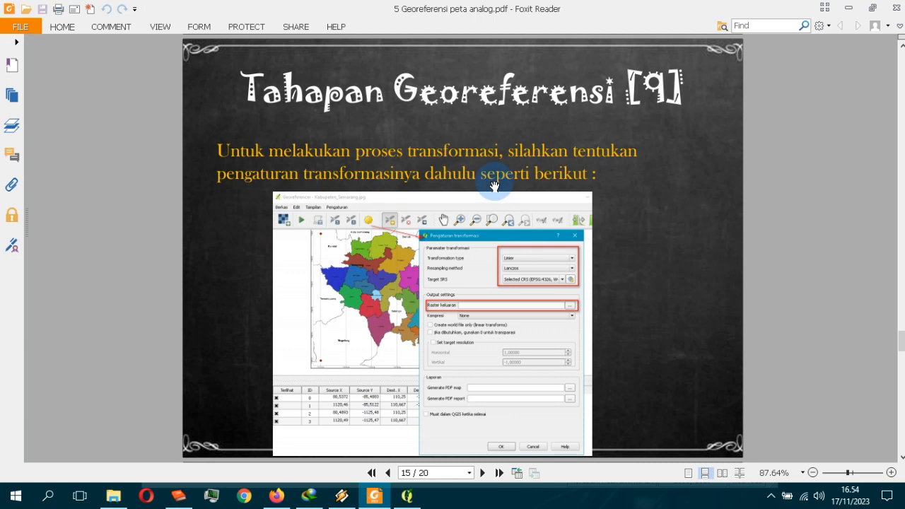
Step: Switch to the QGIS Georeferencer and set the transformation type to Linier, resampling method to Lanczos and target SRS to Default CRS (EPSG:4326)
{"action": "left_click", "coordinate": [406, 496]}
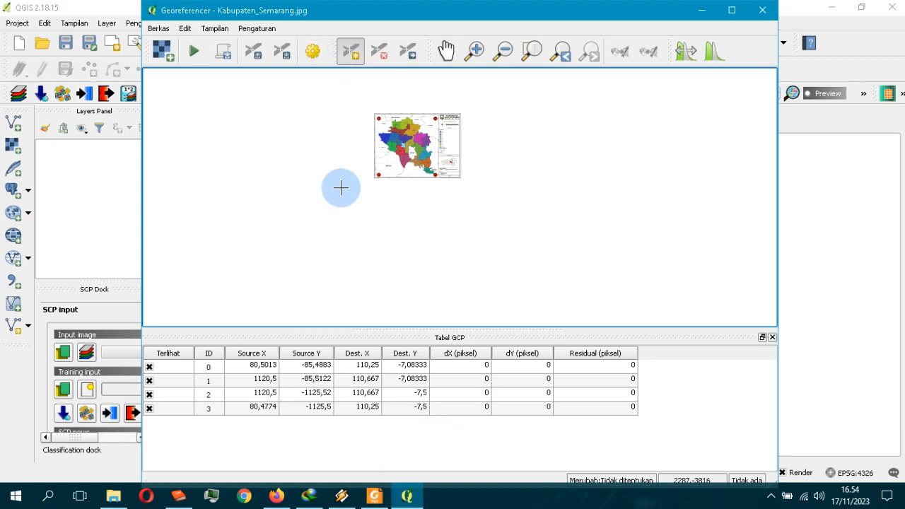
{"action": "left_click", "coordinate": [317, 58]}
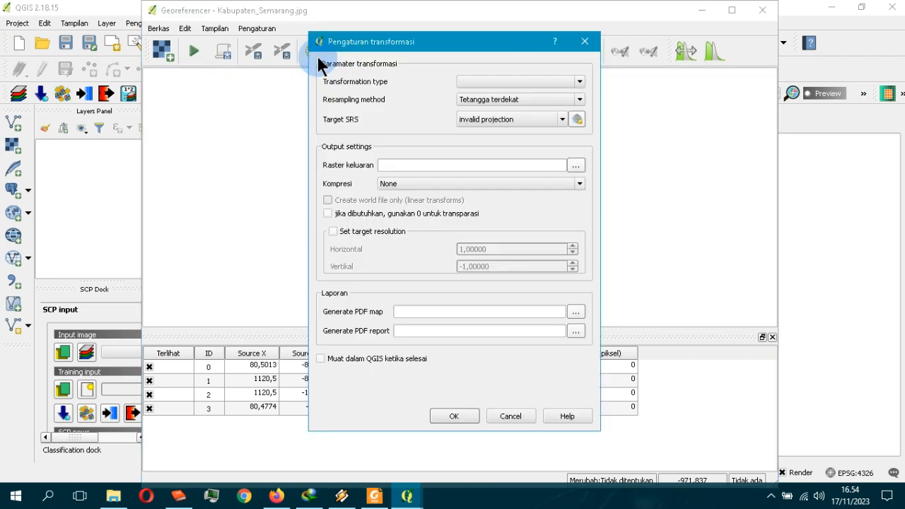
{"action": "left_click", "coordinate": [376, 495]}
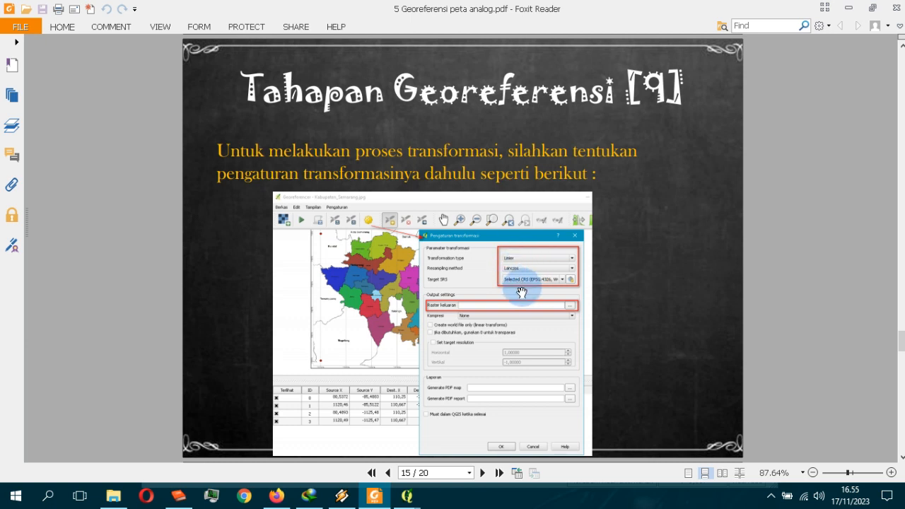
{"action": "left_click", "coordinate": [407, 497]}
{"action": "left_click", "coordinate": [488, 418]}
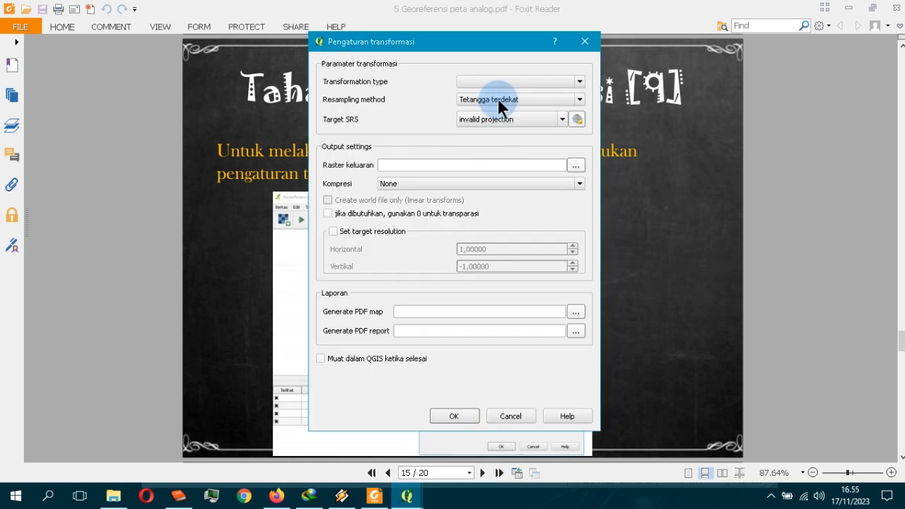
{"action": "left_click", "coordinate": [498, 84]}
{"action": "left_click", "coordinate": [496, 94]}
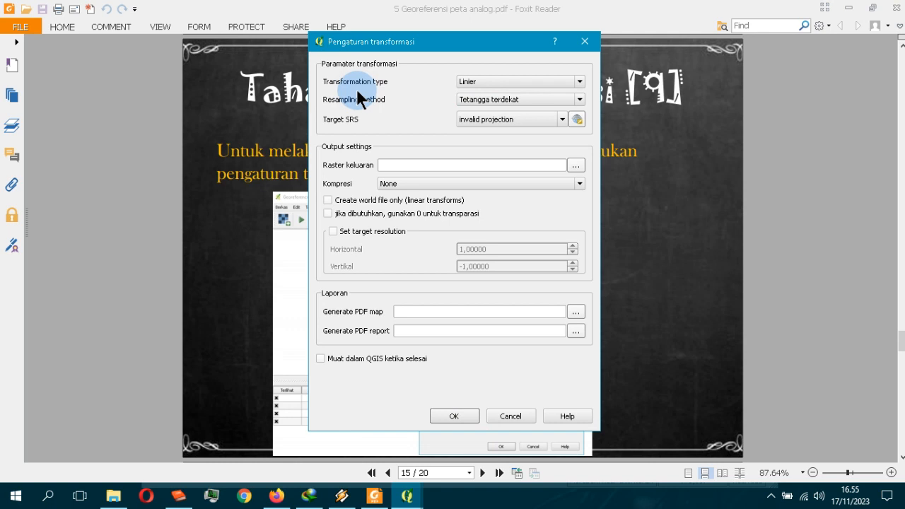
{"action": "left_click", "coordinate": [490, 99]}
{"action": "left_click", "coordinate": [475, 147]}
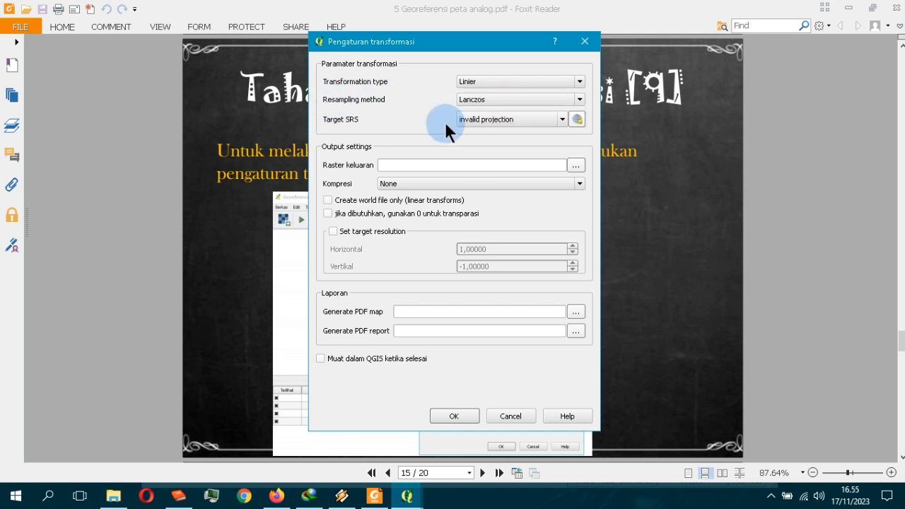
{"action": "left_click", "coordinate": [563, 123]}
{"action": "left_click", "coordinate": [525, 140]}
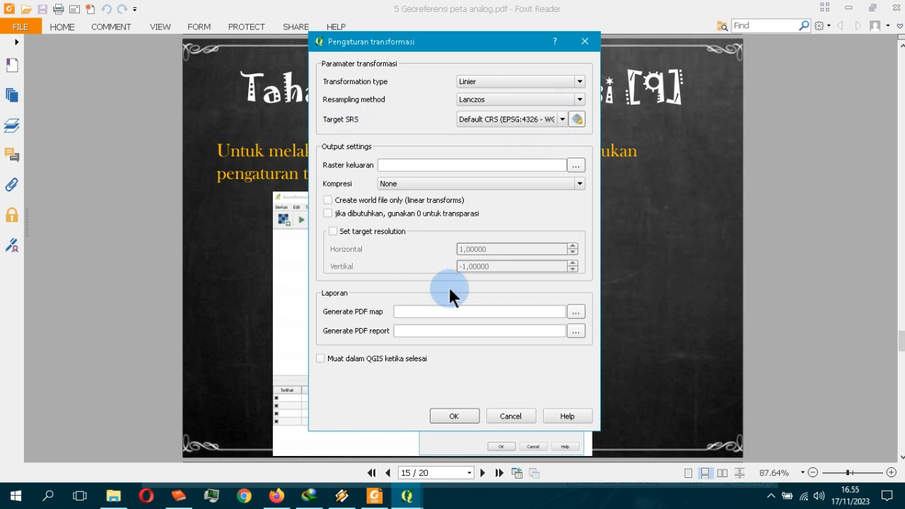
Step: Set the output raster to Kabupaten_Semarang_modifikasi.tif in the Desktop contoh_peta folder and apply the transformation settings
{"action": "left_click", "coordinate": [577, 167]}
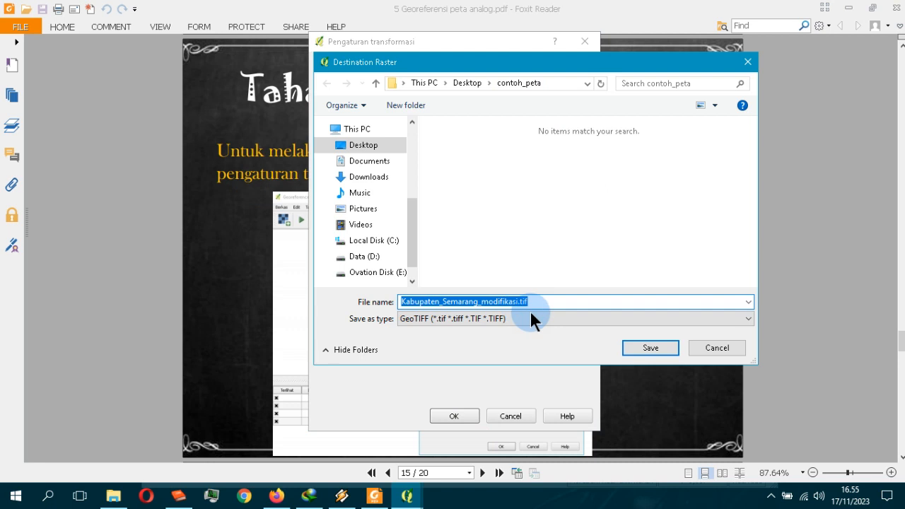
{"action": "left_click", "coordinate": [648, 350]}
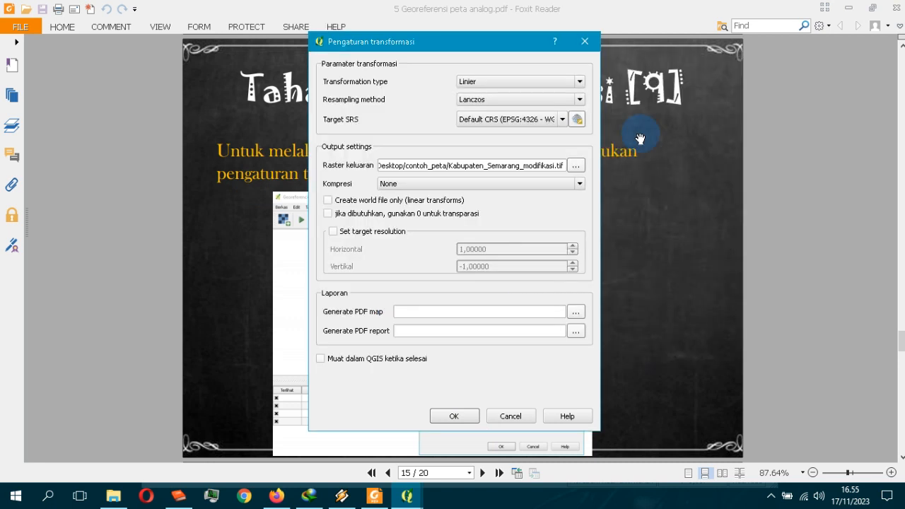
{"action": "left_click", "coordinate": [462, 418]}
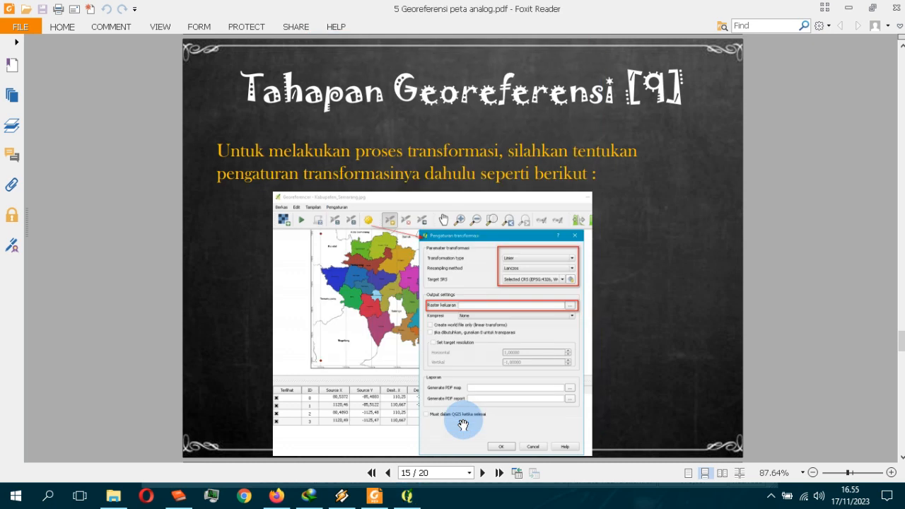
Step: Check the control point residuals in QGIS, and read georeferencing stage 10 on page 16 of the PDF in Foxit Reader
{"action": "left_click", "coordinate": [407, 496]}
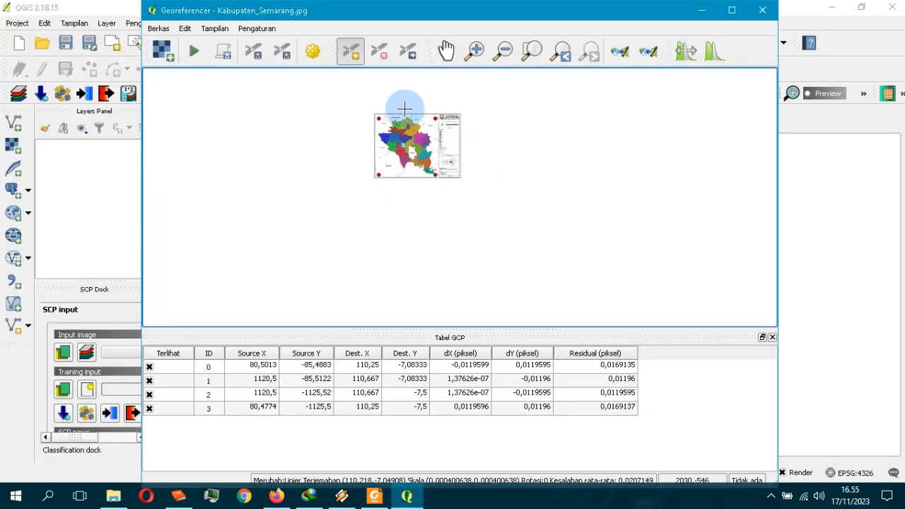
{"action": "scroll", "coordinate": [389, 130], "scroll_direction": "up", "scroll_amount": 1}
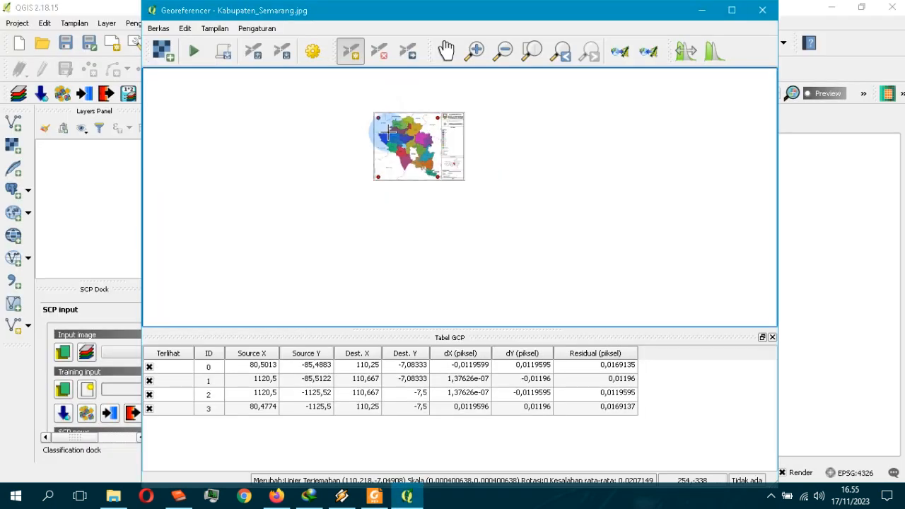
{"action": "scroll", "coordinate": [389, 131], "scroll_direction": "up", "scroll_amount": 1}
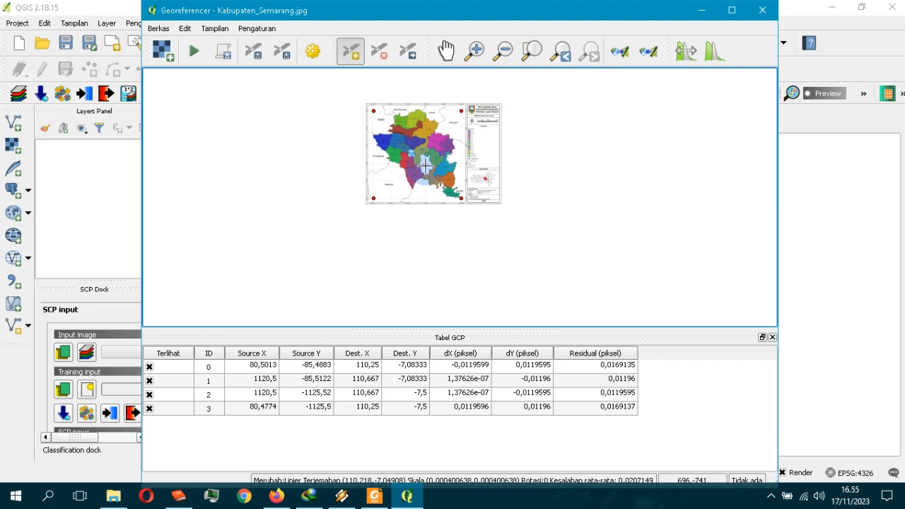
{"action": "left_click", "coordinate": [375, 496]}
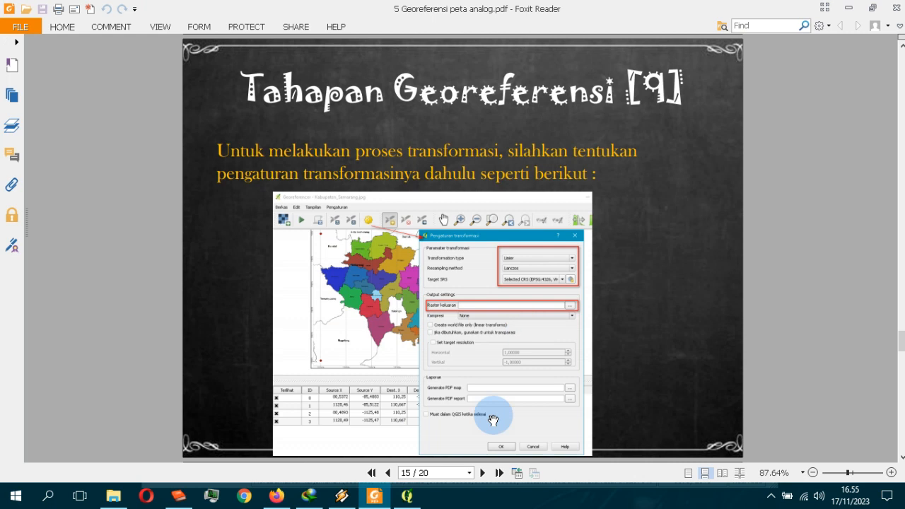
{"action": "left_click", "coordinate": [486, 473]}
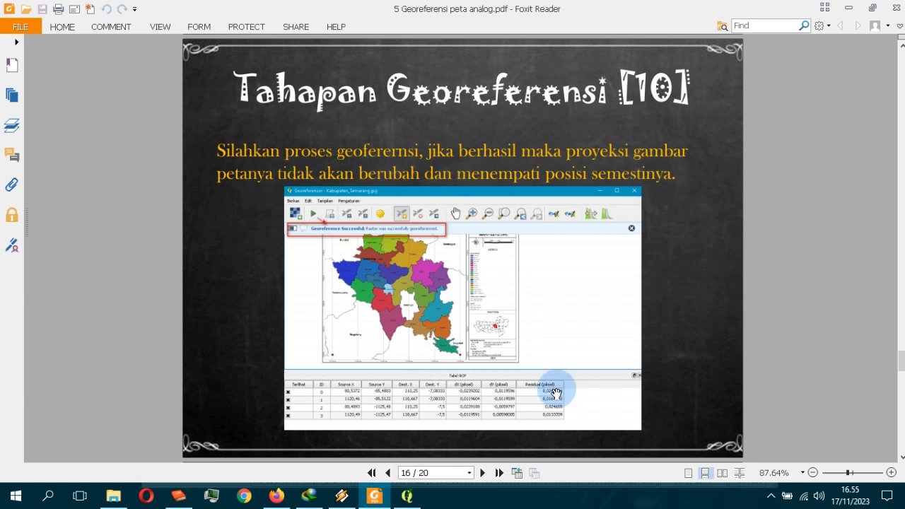
Step: Switch to the QGIS Georeferencer and run the georeferencing of the Kabupaten Semarang map
{"action": "left_click", "coordinate": [406, 496]}
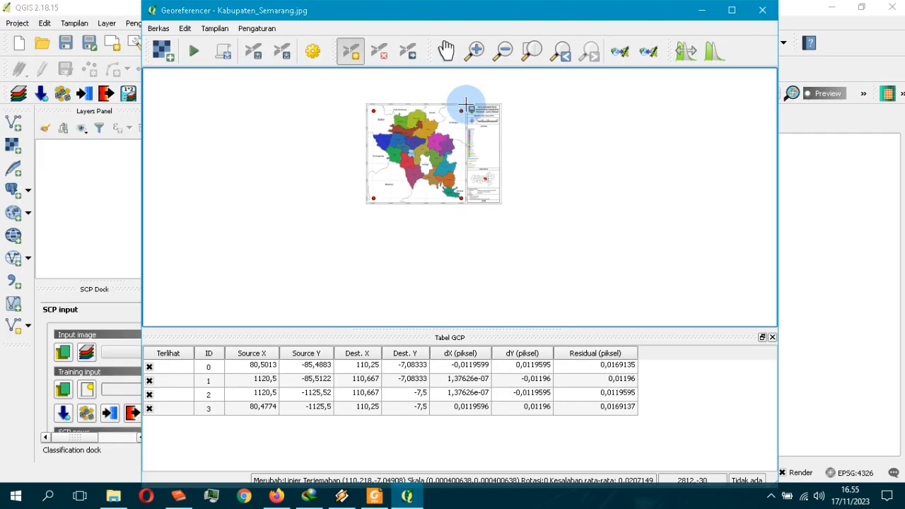
{"action": "scroll", "coordinate": [465, 105], "scroll_direction": "up", "scroll_amount": 4}
{"action": "scroll", "coordinate": [530, 95], "scroll_direction": "down", "scroll_amount": 3}
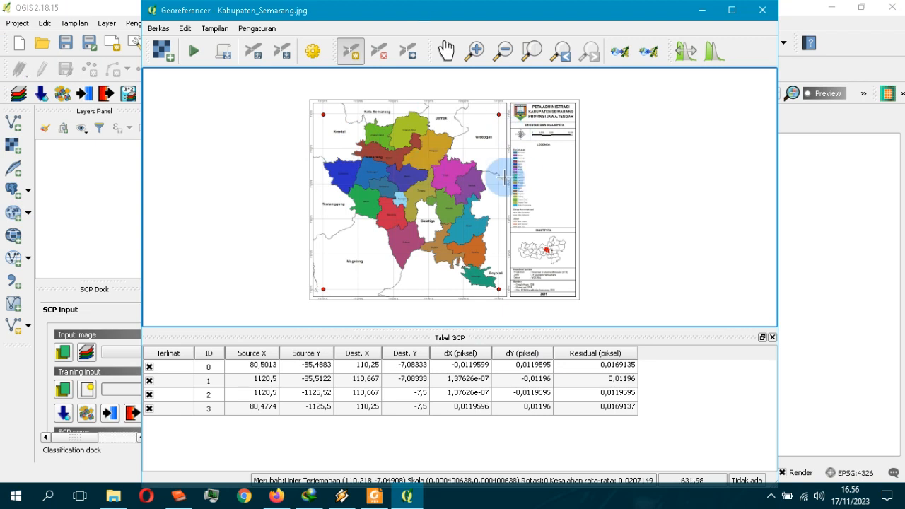
{"action": "left_click", "coordinate": [192, 55]}
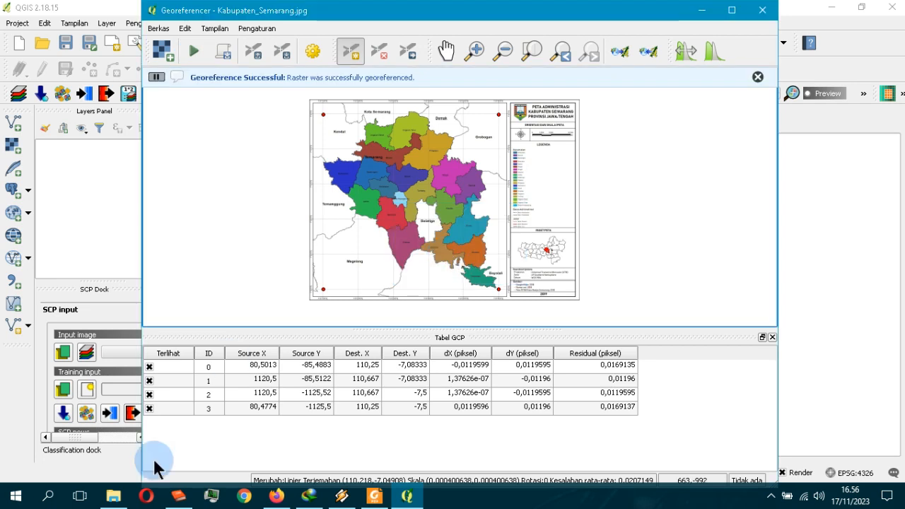
Step: Switch to File Explorer and look for the output raster in the Desktop contoh_peta folder
{"action": "mouse_move", "coordinate": [124, 501]}
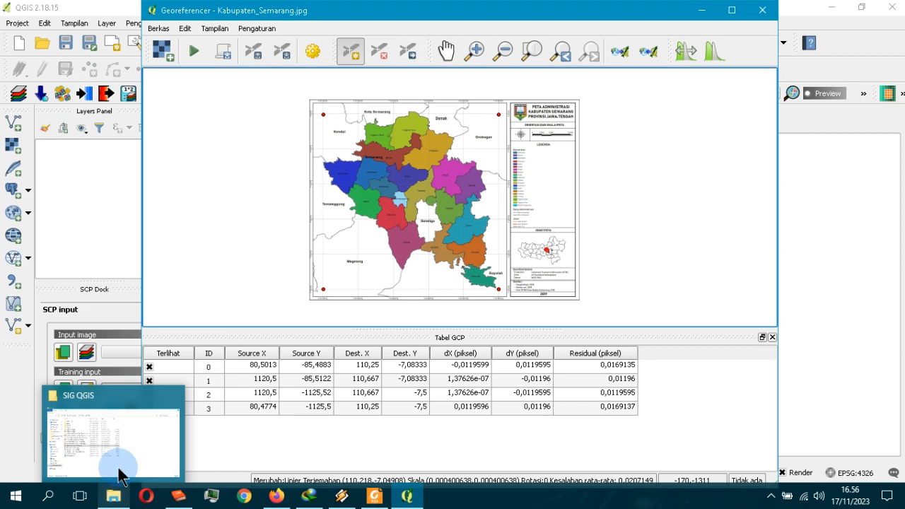
{"action": "left_click", "coordinate": [120, 470]}
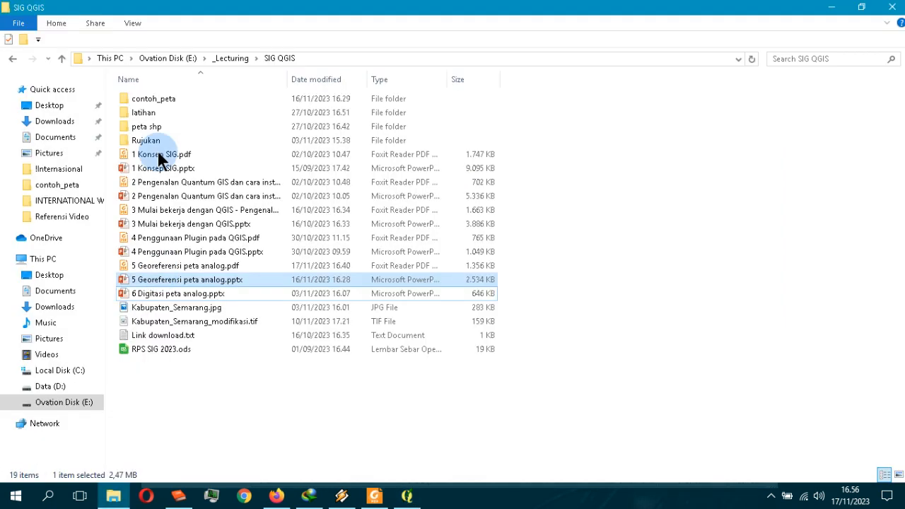
{"action": "left_click", "coordinate": [51, 105]}
{"action": "double_click", "coordinate": [168, 116]}
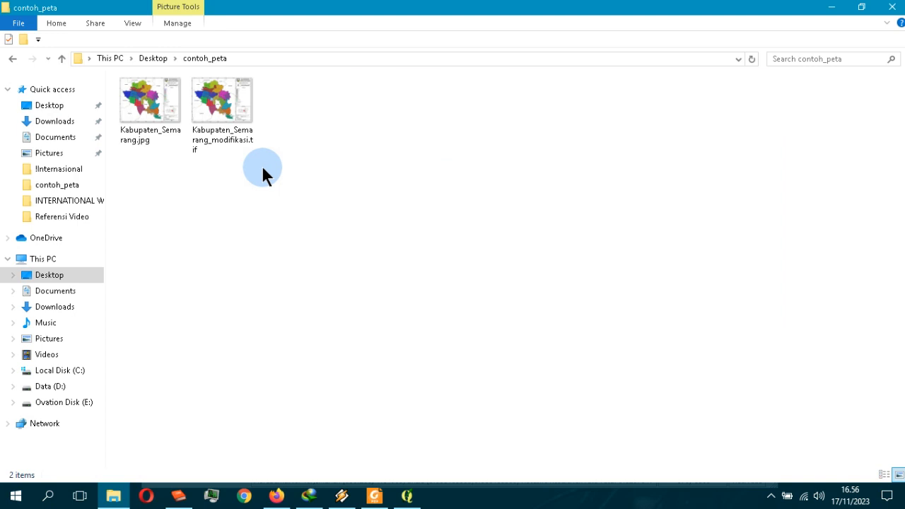
{"action": "left_click", "coordinate": [212, 129]}
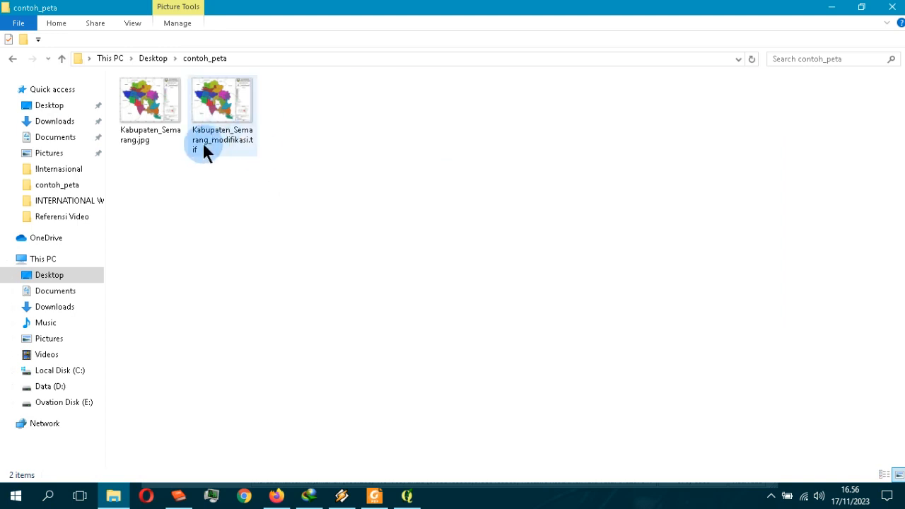
Step: Return to QGIS, close the Georeferencer and save its GCP points
{"action": "left_click", "coordinate": [407, 496]}
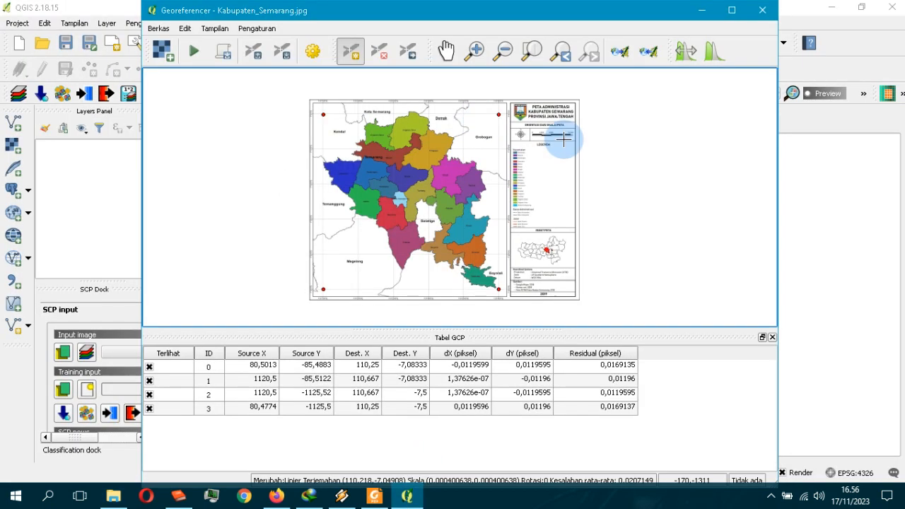
{"action": "left_click", "coordinate": [762, 11]}
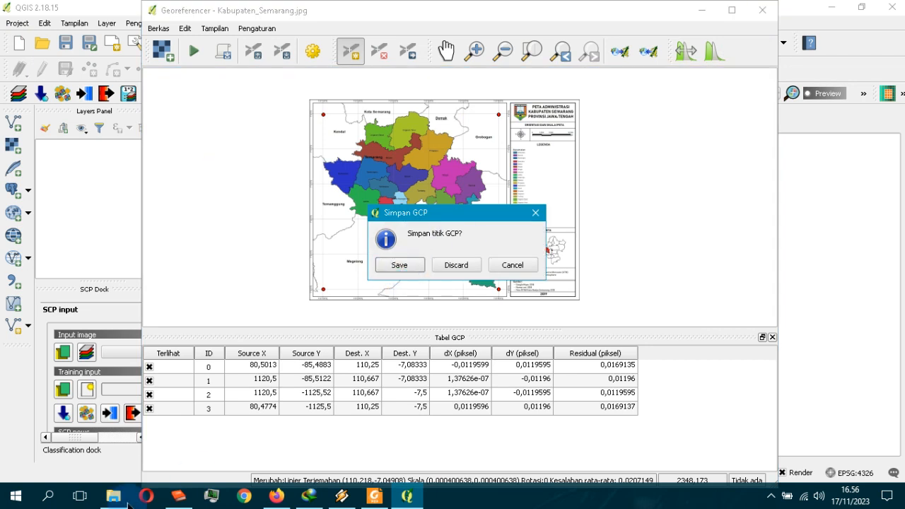
{"action": "left_click", "coordinate": [113, 496]}
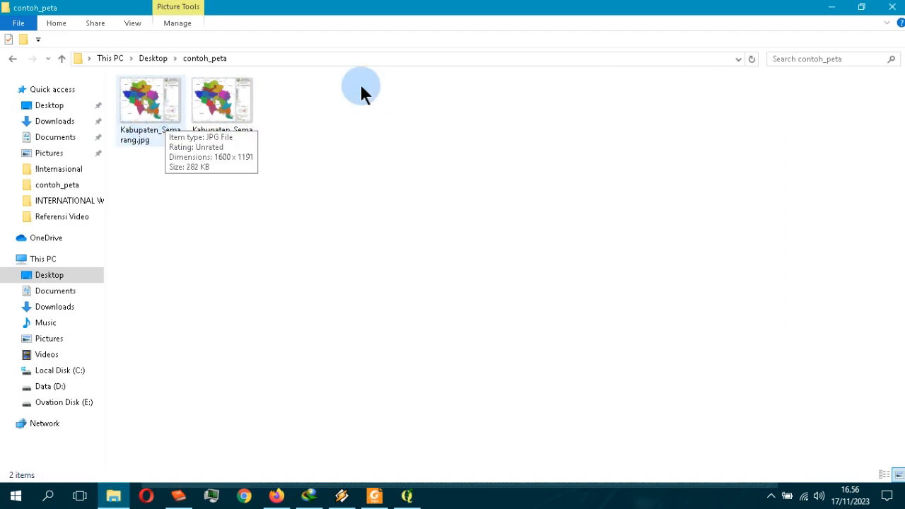
{"action": "left_click", "coordinate": [832, 7]}
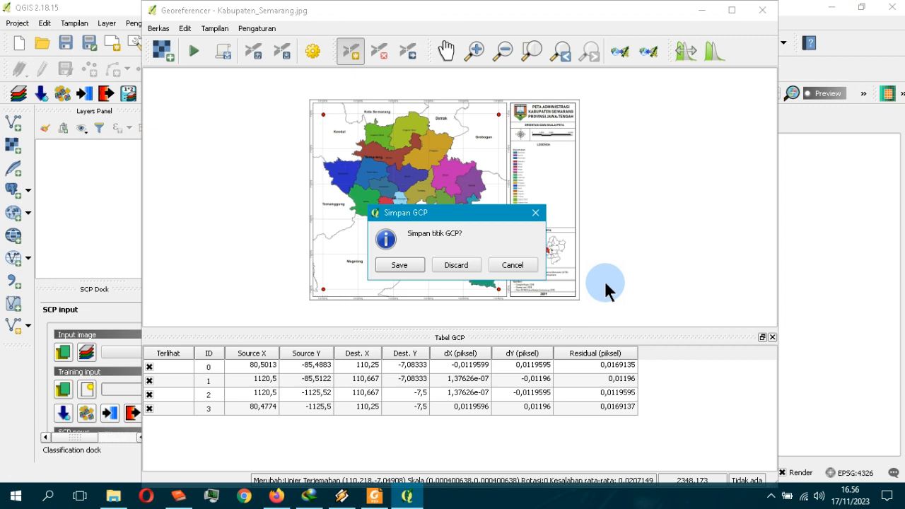
{"action": "left_click", "coordinate": [396, 266]}
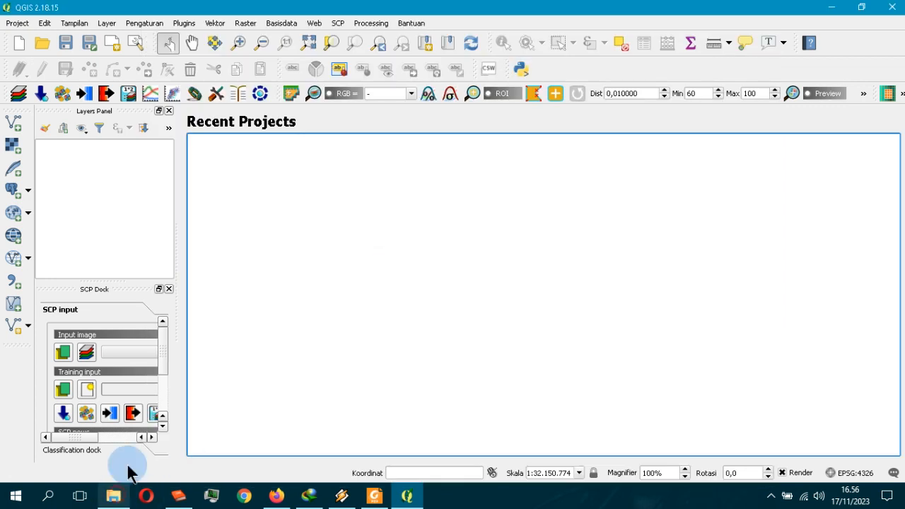
Step: Switch to File Explorer and check the contoh_peta folder for the saved GCP points file, leaving the window minimized
{"action": "left_click", "coordinate": [113, 495]}
{"action": "left_click", "coordinate": [276, 195]}
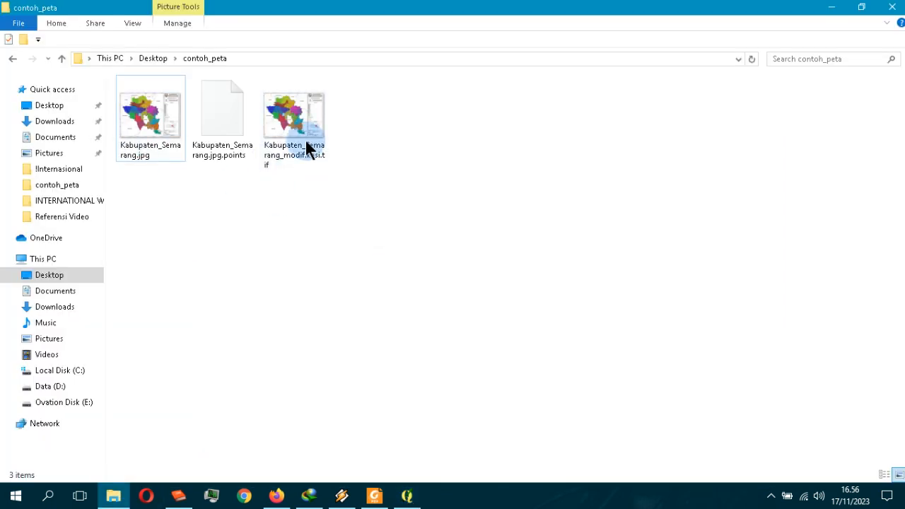
{"action": "left_click", "coordinate": [833, 8]}
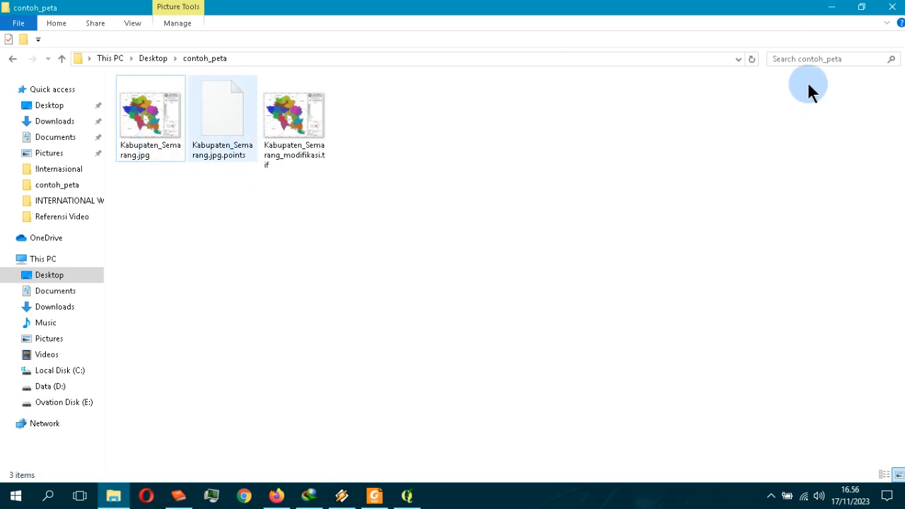
{"action": "left_click", "coordinate": [831, 7]}
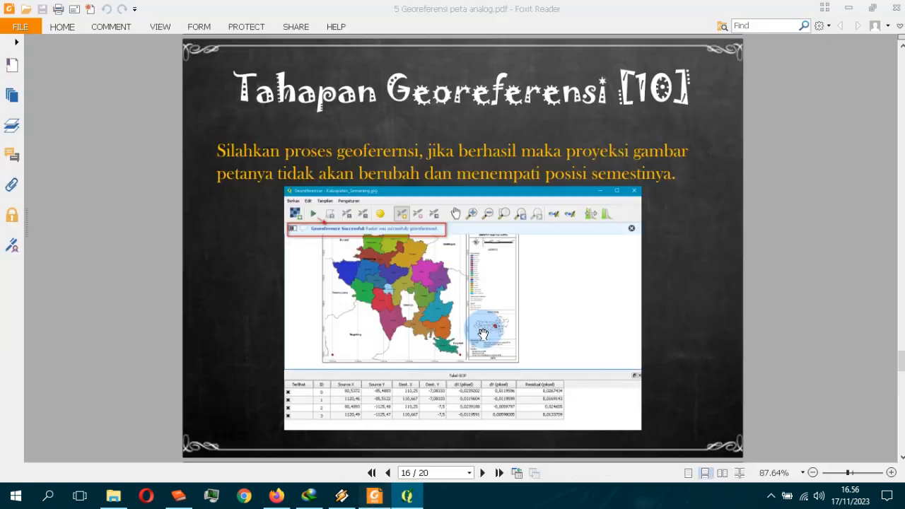
Step: Switch to the PDF in Foxit Reader and read georeferencing stages 11 and 12 on pages 17 and 18
{"action": "left_click", "coordinate": [374, 496]}
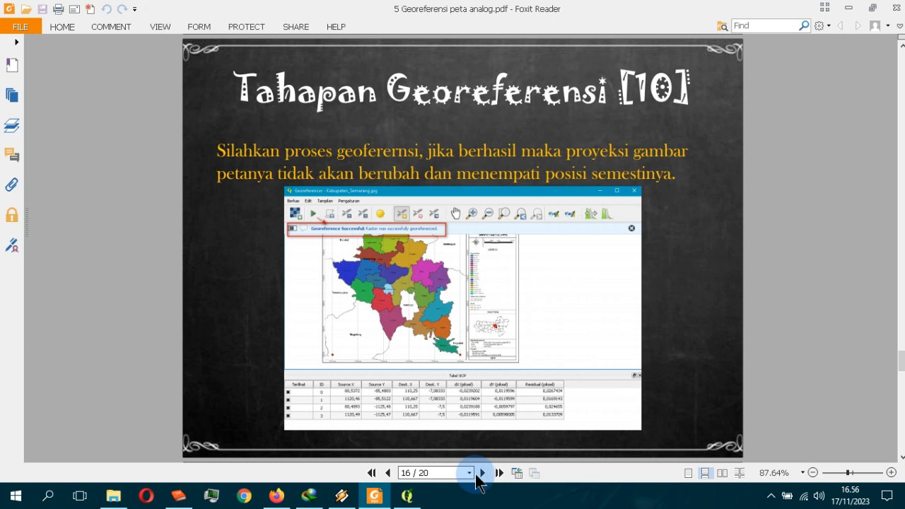
{"action": "left_click", "coordinate": [482, 473]}
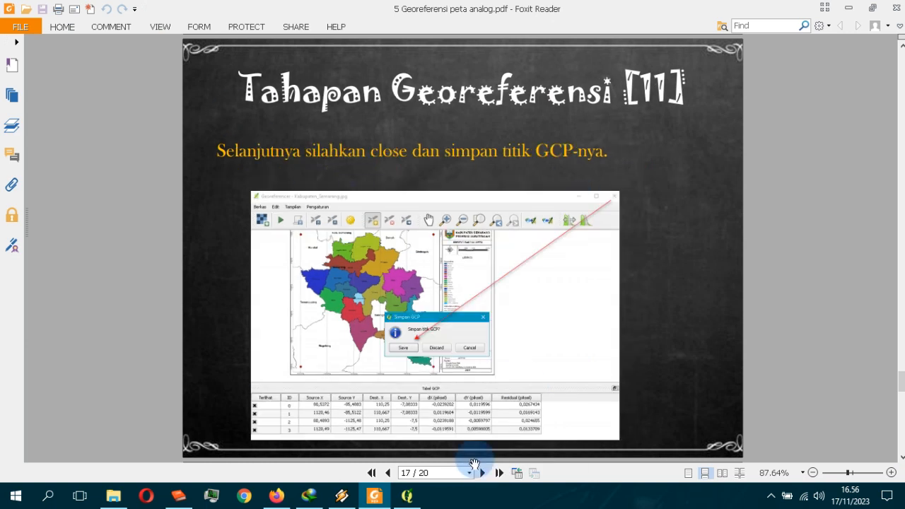
{"action": "left_click", "coordinate": [484, 472]}
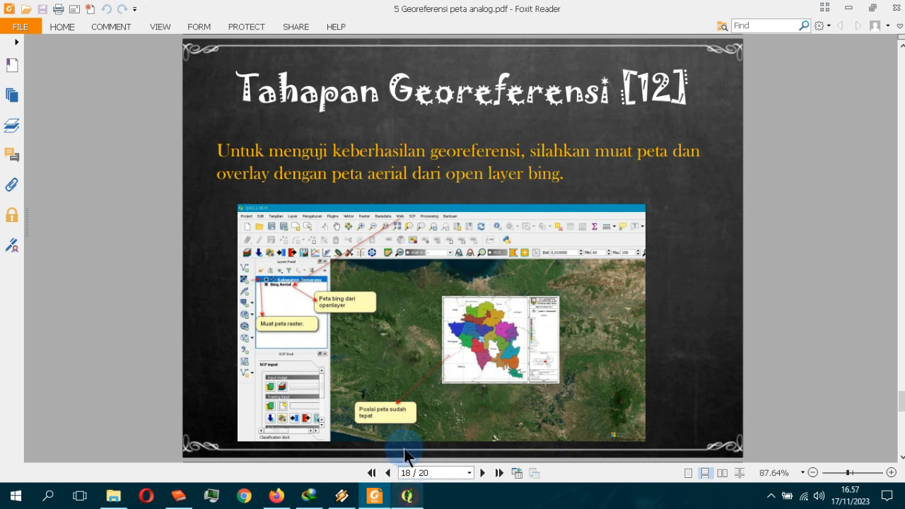
Step: Switch to QGIS and add the raster Kabupaten_Semarang_modifikasi.tif from the Desktop contoh_peta folder
{"action": "left_click", "coordinate": [407, 495]}
{"action": "left_click", "coordinate": [13, 148]}
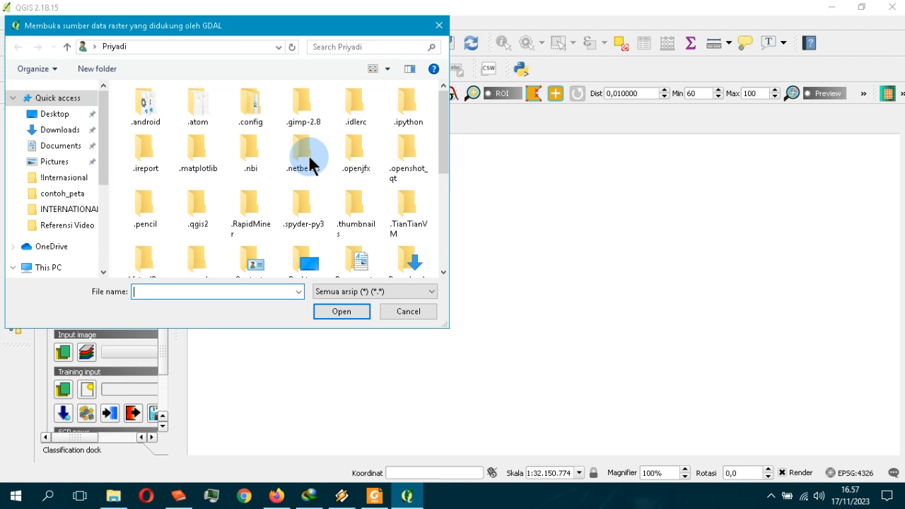
{"action": "left_click", "coordinate": [53, 115]}
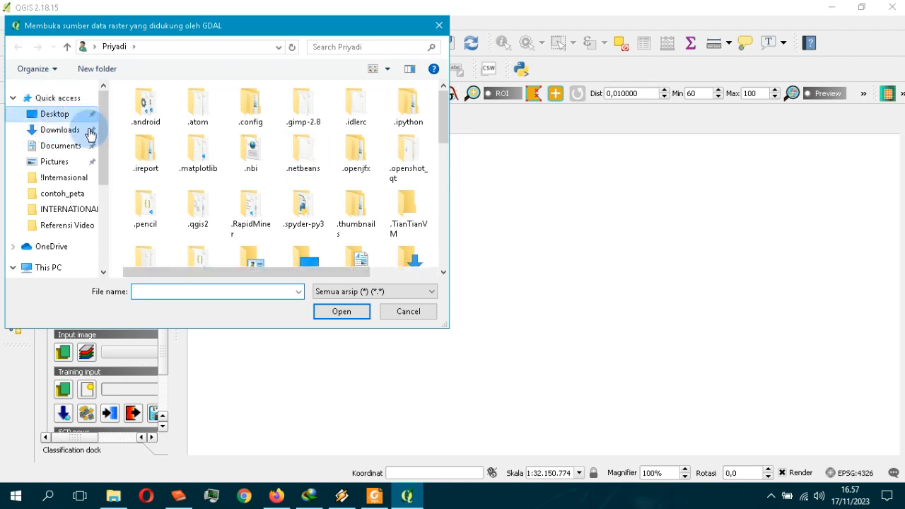
{"action": "left_click", "coordinate": [177, 124]}
{"action": "double_click", "coordinate": [176, 125]}
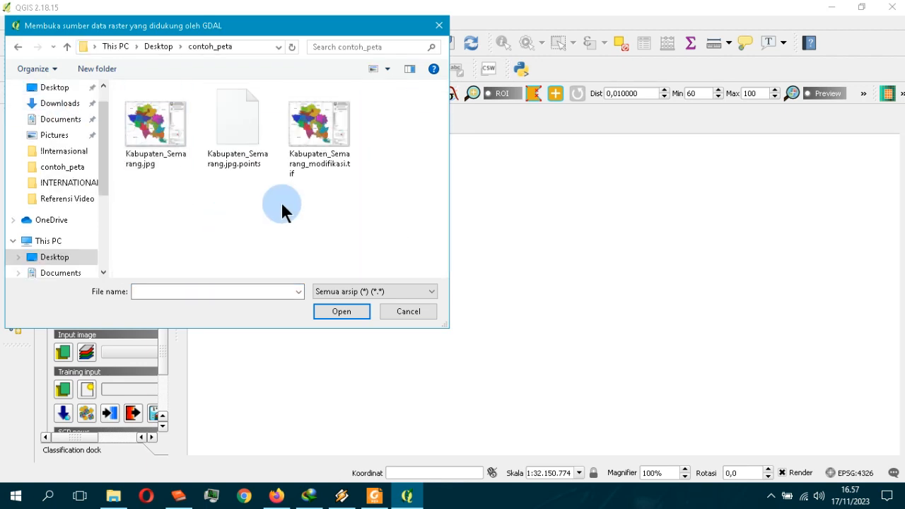
{"action": "left_click", "coordinate": [322, 166]}
{"action": "left_click", "coordinate": [345, 313]}
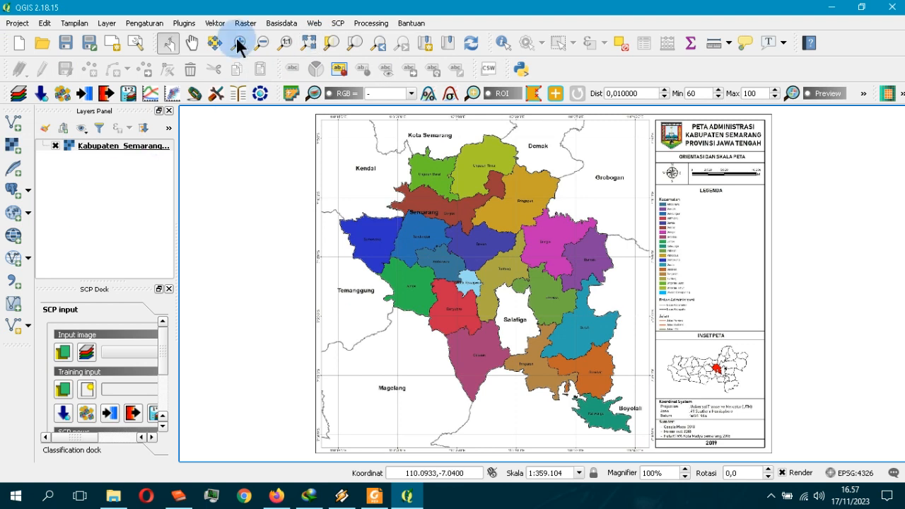
Step: Add the Bing Aerial with labels basemap with the OpenLayers plugin
{"action": "left_click", "coordinate": [184, 26]}
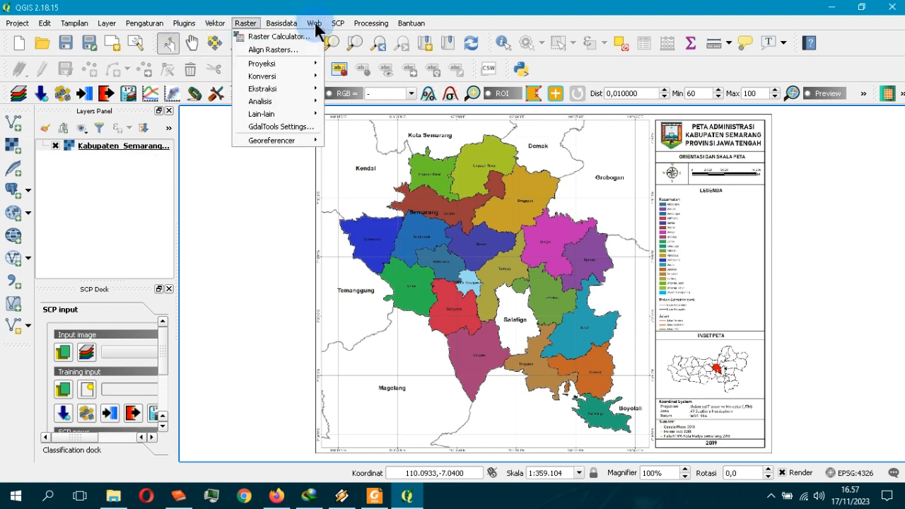
{"action": "mouse_move", "coordinate": [316, 28]}
{"action": "mouse_move", "coordinate": [330, 51]}
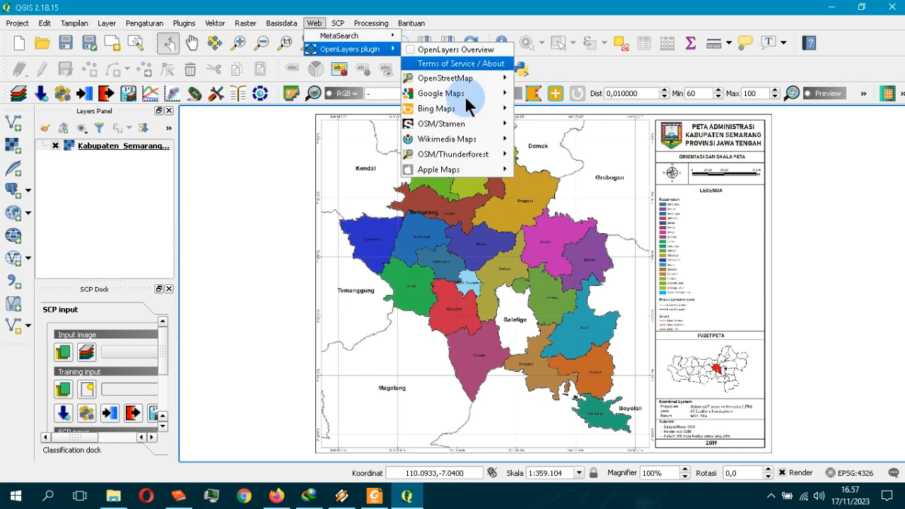
{"action": "mouse_move", "coordinate": [472, 114]}
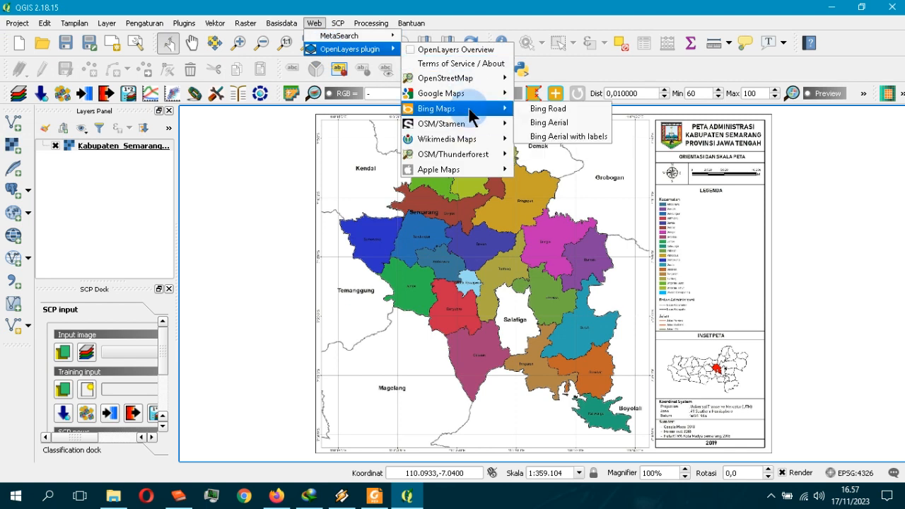
{"action": "left_click", "coordinate": [563, 137]}
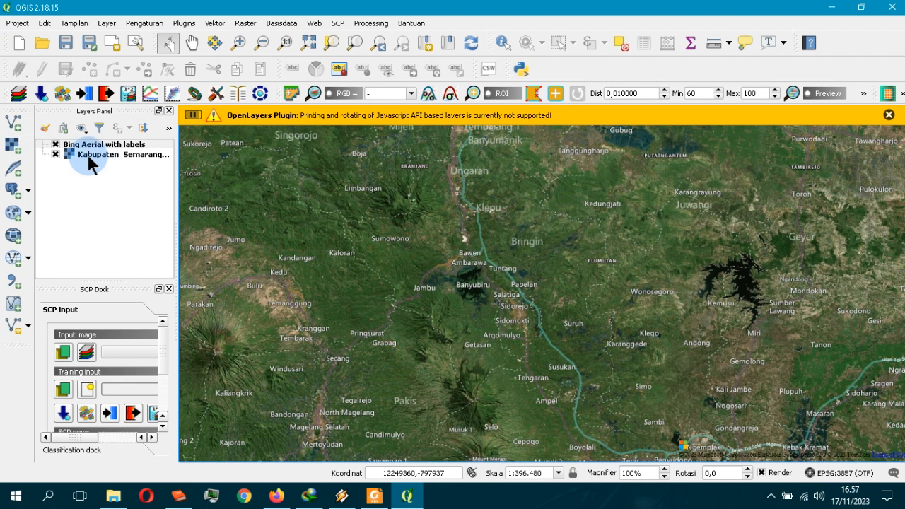
Step: Move the Bing Aerial with labels layer below the georeferenced Kabupaten Semarang raster in the layer order
{"action": "left_click", "coordinate": [87, 154]}
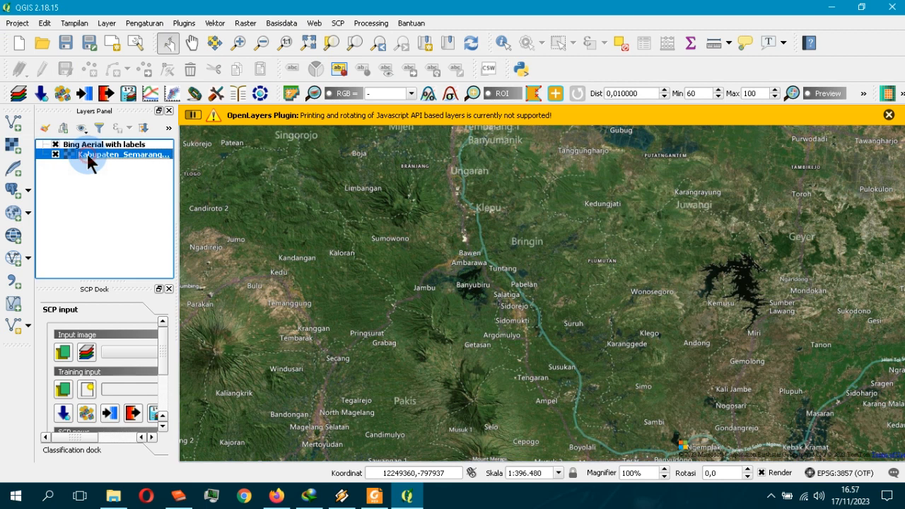
{"action": "left_click", "coordinate": [355, 46]}
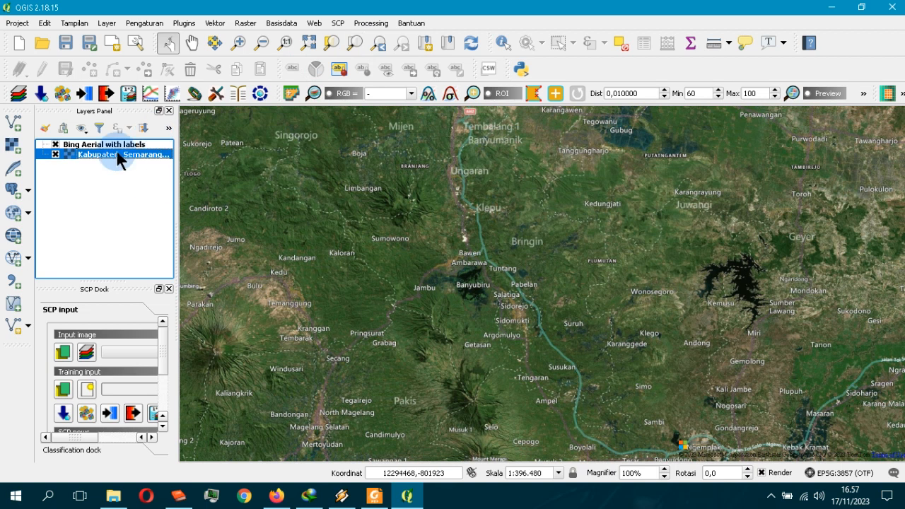
{"action": "left_click_drag", "start_coordinate": [108, 144], "coordinate": [122, 169]}
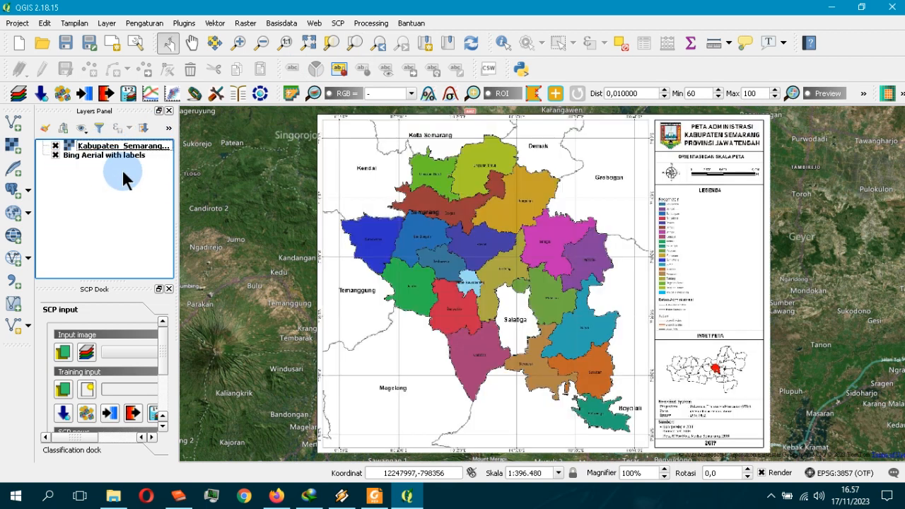
Step: Examine the georeferenced map's position against the Bing imagery of Java and the surrounding cities at several scales
{"action": "scroll", "coordinate": [377, 240], "scroll_direction": "down", "scroll_amount": 2}
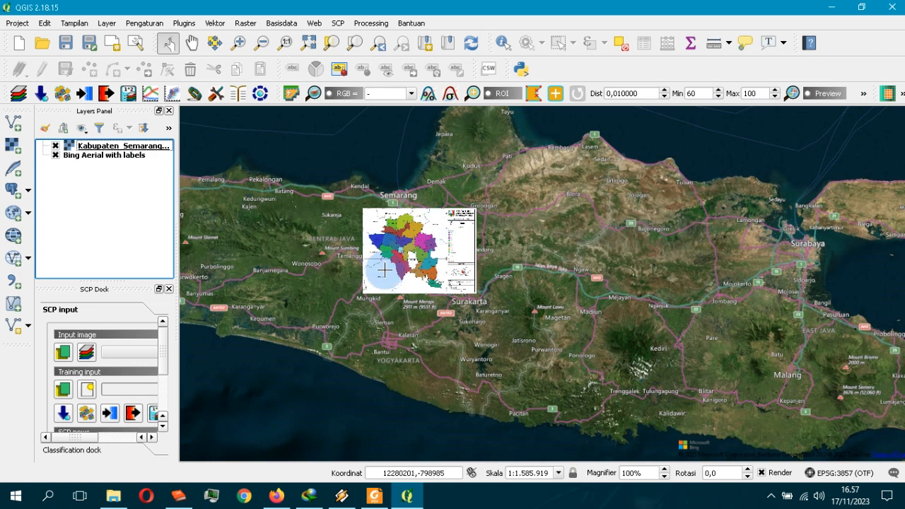
{"action": "scroll", "coordinate": [397, 270], "scroll_direction": "down", "scroll_amount": 2}
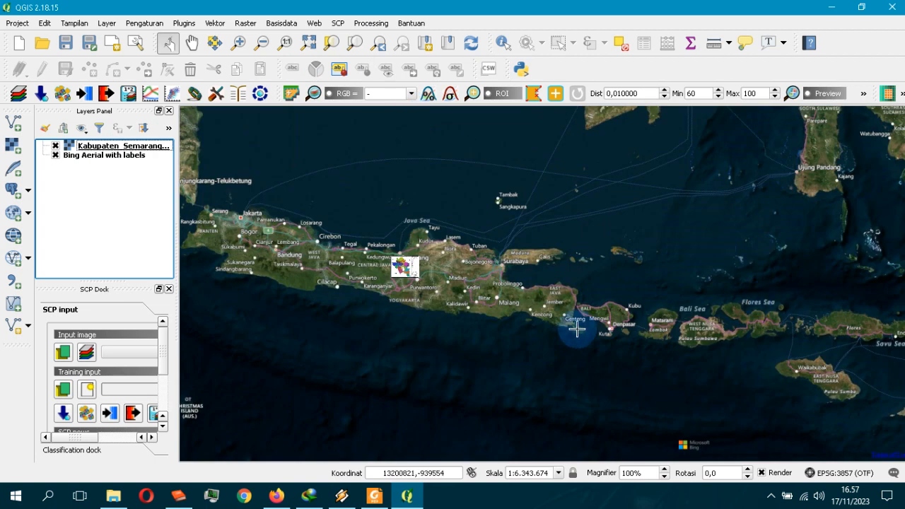
{"action": "scroll", "coordinate": [615, 314], "scroll_direction": "up", "scroll_amount": 1}
{"action": "scroll", "coordinate": [360, 272], "scroll_direction": "down", "scroll_amount": 2}
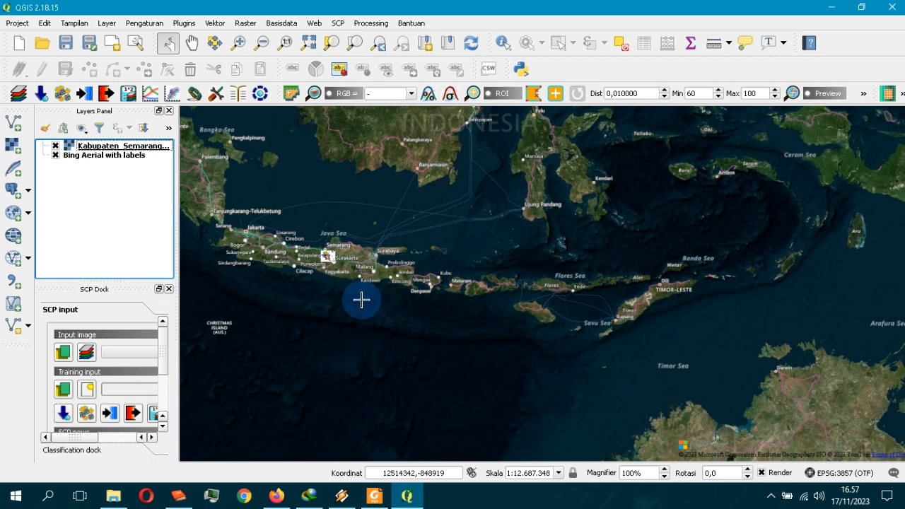
{"action": "scroll", "coordinate": [329, 256], "scroll_direction": "up", "scroll_amount": 2}
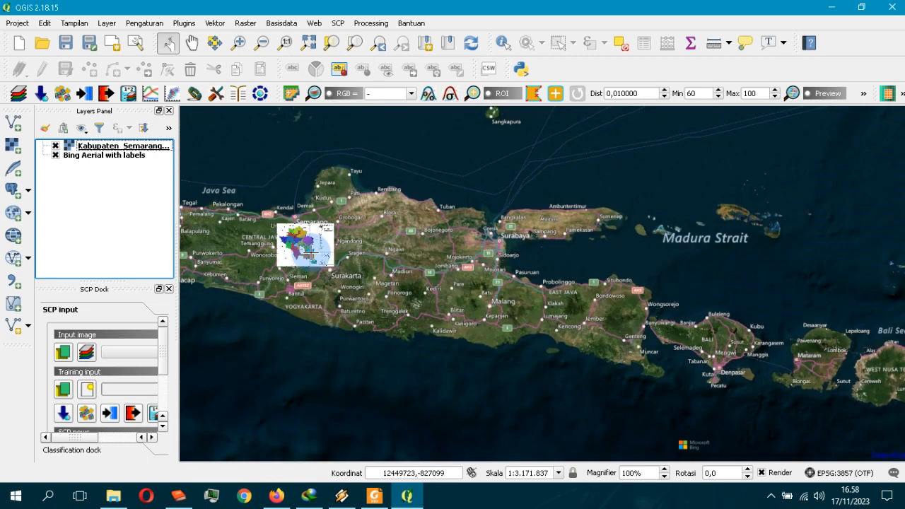
{"action": "scroll", "coordinate": [301, 249], "scroll_direction": "up", "scroll_amount": 2}
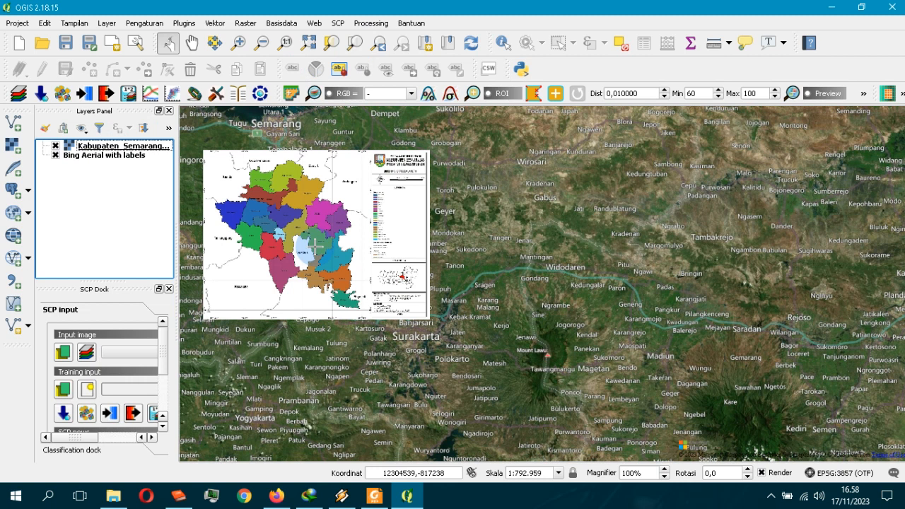
{"action": "scroll", "coordinate": [427, 214], "scroll_direction": "down", "scroll_amount": 1}
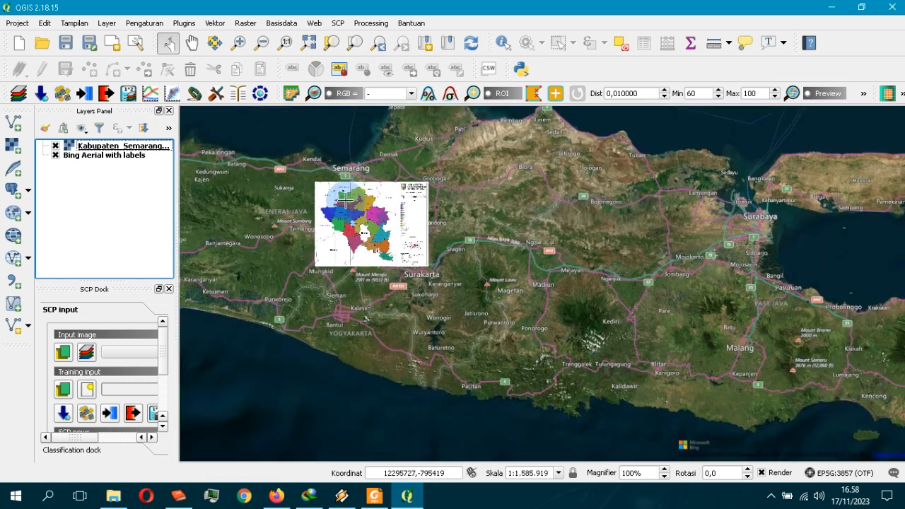
{"action": "scroll", "coordinate": [345, 201], "scroll_direction": "up", "scroll_amount": 1}
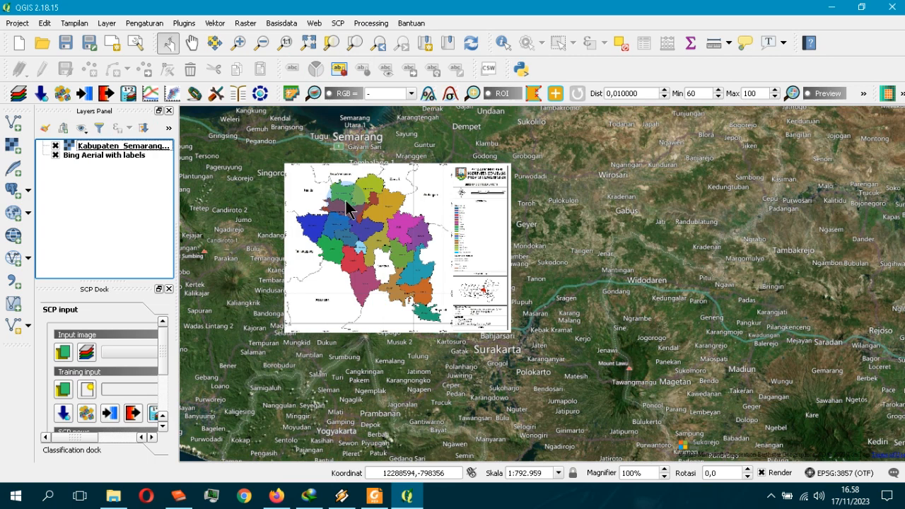
{"action": "scroll", "coordinate": [346, 202], "scroll_direction": "up", "scroll_amount": 1}
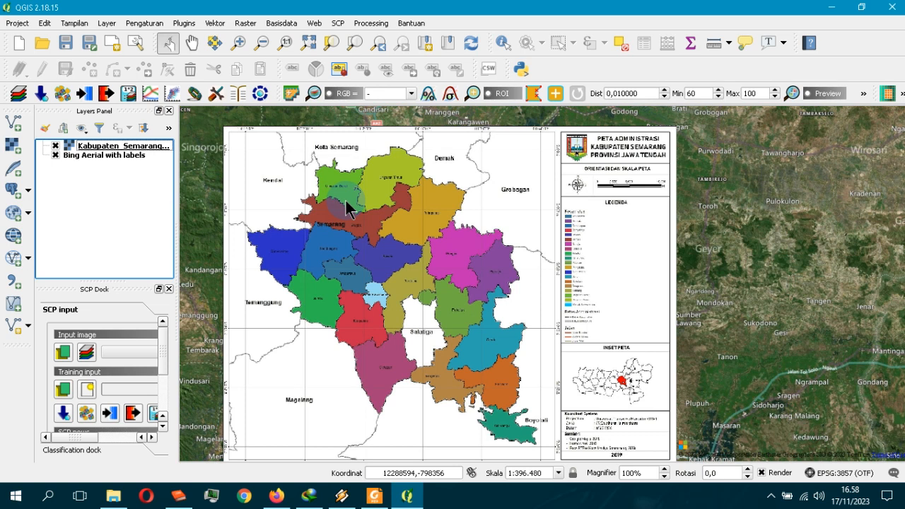
Step: Switch to the PDF in Foxit Reader and read georeferencing stage 13 on page 19
{"action": "key", "text": "alt+Tab"}
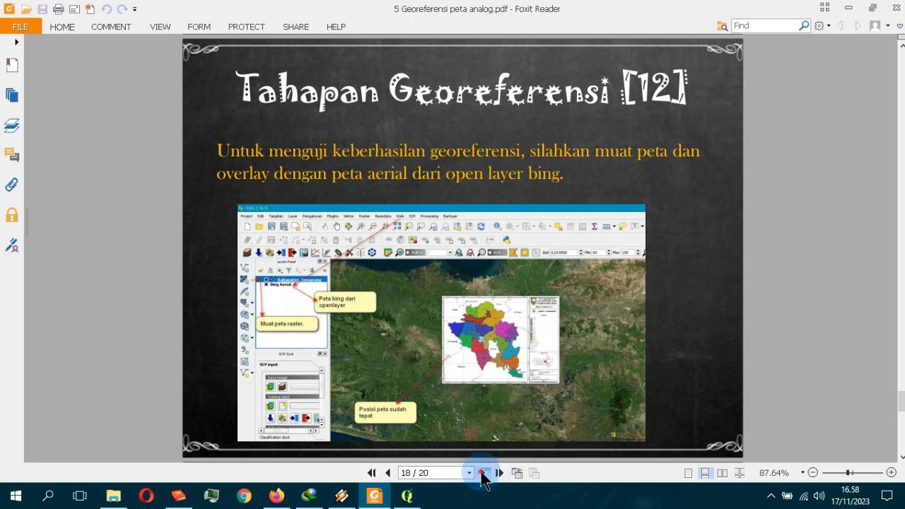
{"action": "left_click", "coordinate": [482, 473]}
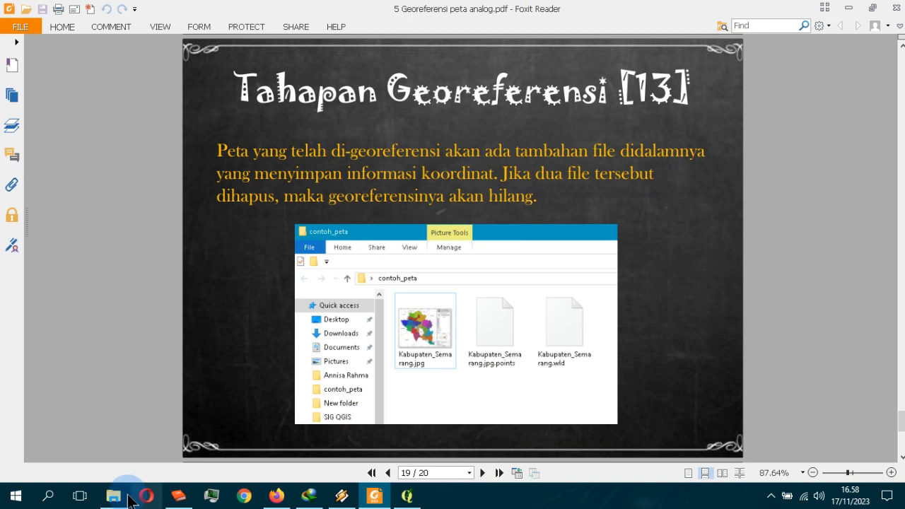
Step: Switch to File Explorer and duplicate the contoh_peta folder on the Desktop
{"action": "mouse_move", "coordinate": [117, 495]}
{"action": "left_click", "coordinate": [129, 460]}
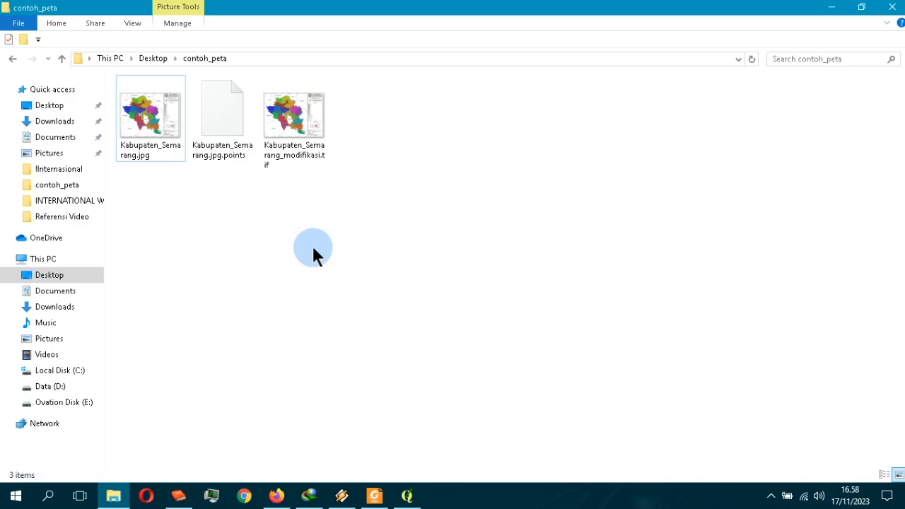
{"action": "left_click", "coordinate": [152, 58]}
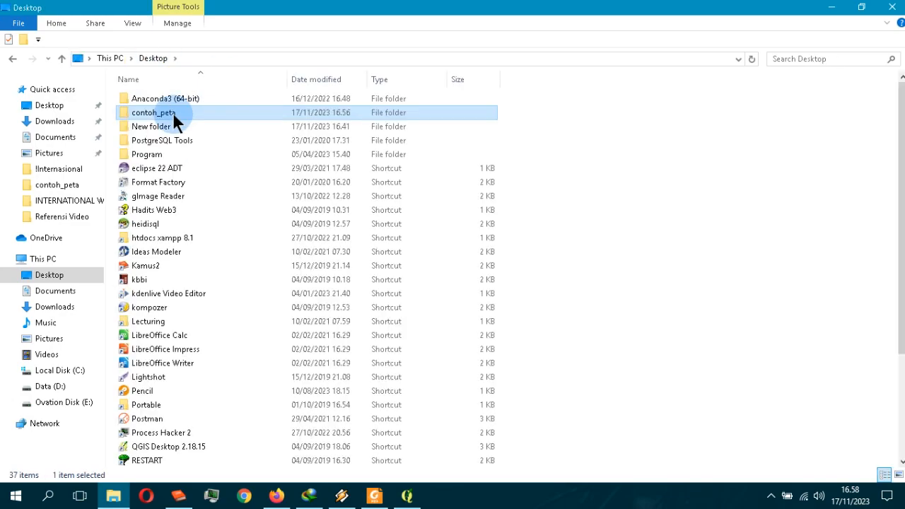
{"action": "right_click", "coordinate": [173, 113]}
{"action": "left_click", "coordinate": [227, 401]}
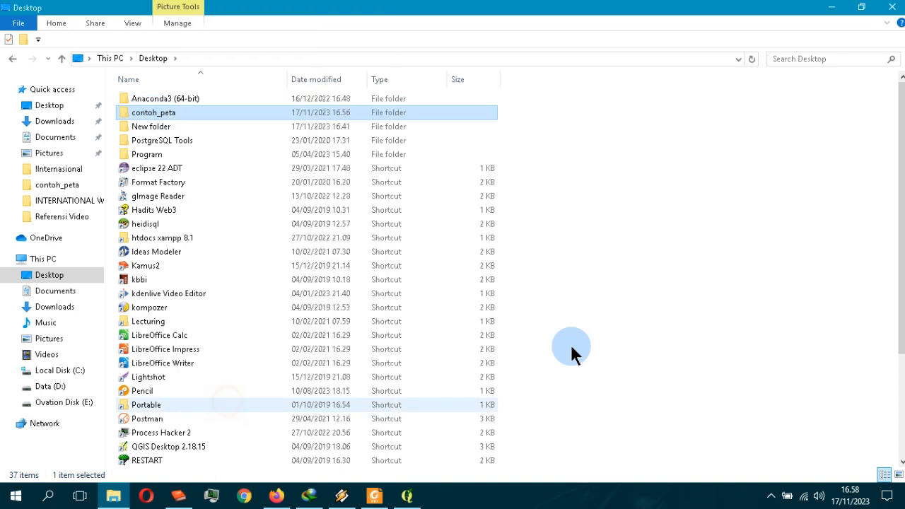
{"action": "right_click", "coordinate": [571, 348]}
{"action": "left_click", "coordinate": [617, 234]}
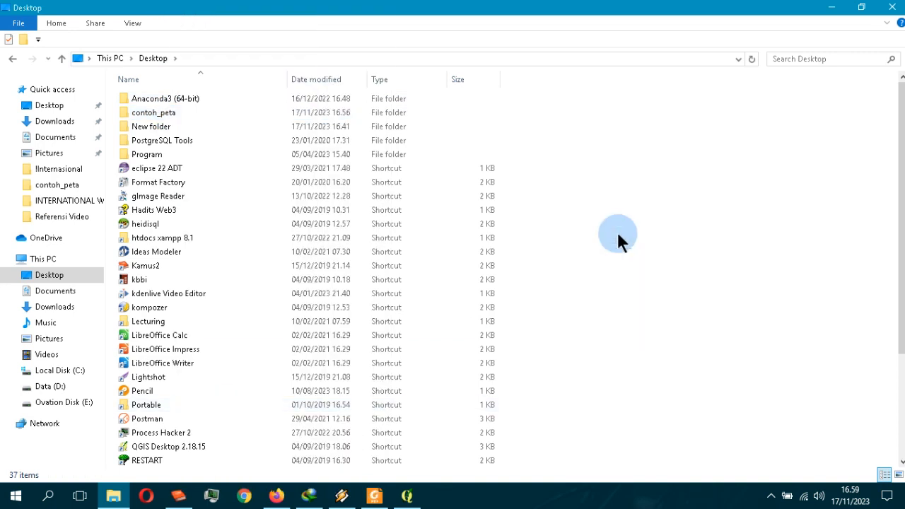
Step: Delete Kabupaten_Semarang.jpg.points and Kabupaten_Semarang_modifikasi.tif from the contoh_peta - Copy folder
{"action": "double_click", "coordinate": [168, 460]}
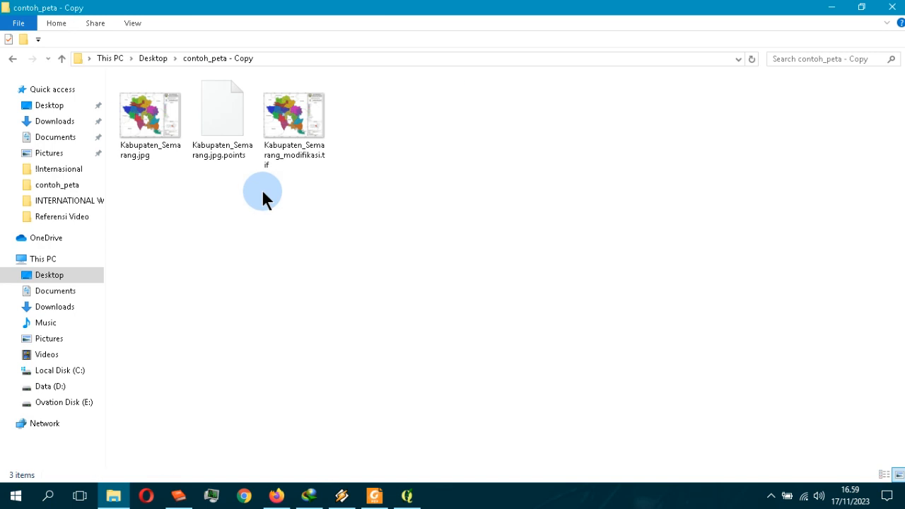
{"action": "left_click_drag", "start_coordinate": [307, 189], "coordinate": [227, 125]}
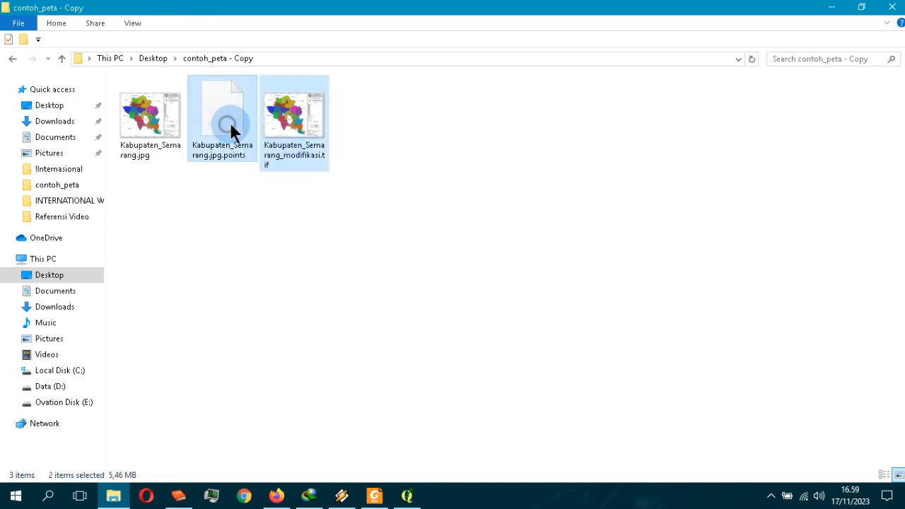
{"action": "right_click", "coordinate": [227, 124]}
{"action": "left_click", "coordinate": [273, 404]}
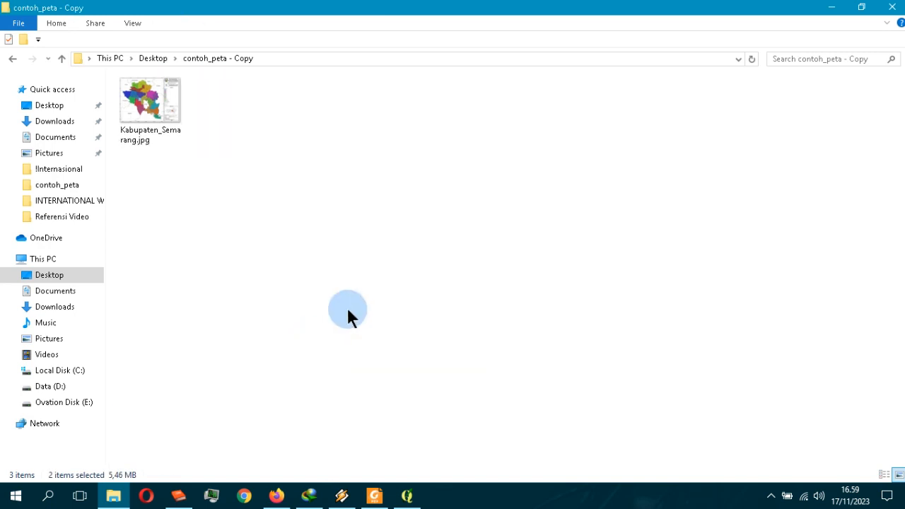
Step: Switch to QGIS, add Kabupaten_Semarang.jpg from the contoh_peta - Copy folder with the WGS 84 (EPSG:4326) CRS, and show its full extent
{"action": "left_click", "coordinate": [407, 495]}
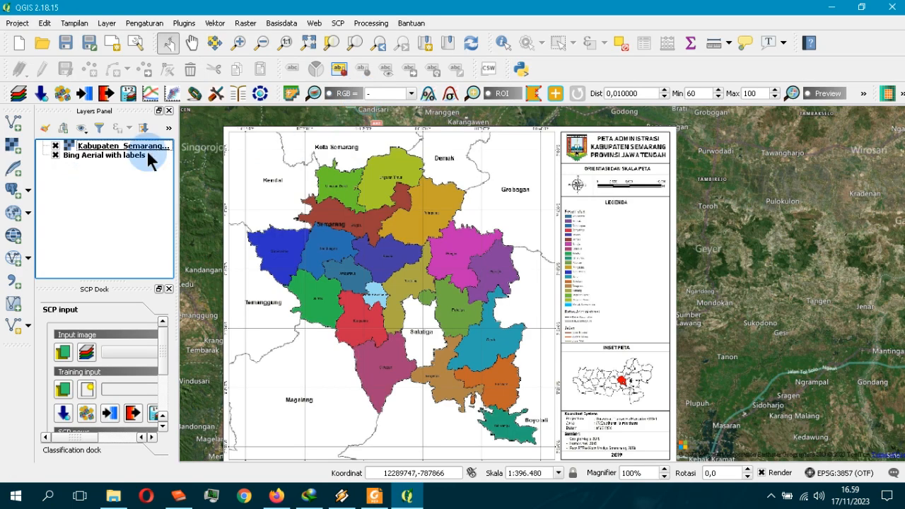
{"action": "left_click", "coordinate": [14, 148]}
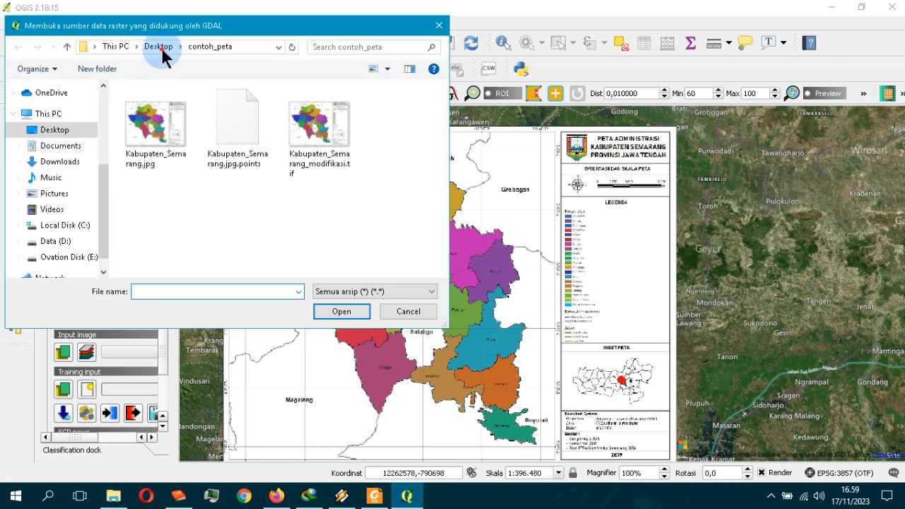
{"action": "left_click", "coordinate": [162, 48]}
{"action": "double_click", "coordinate": [201, 135]}
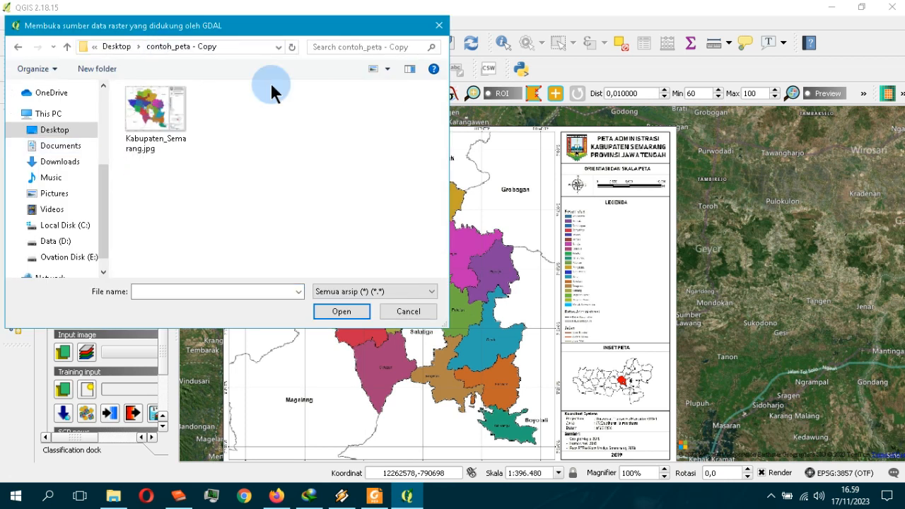
{"action": "left_click", "coordinate": [157, 140]}
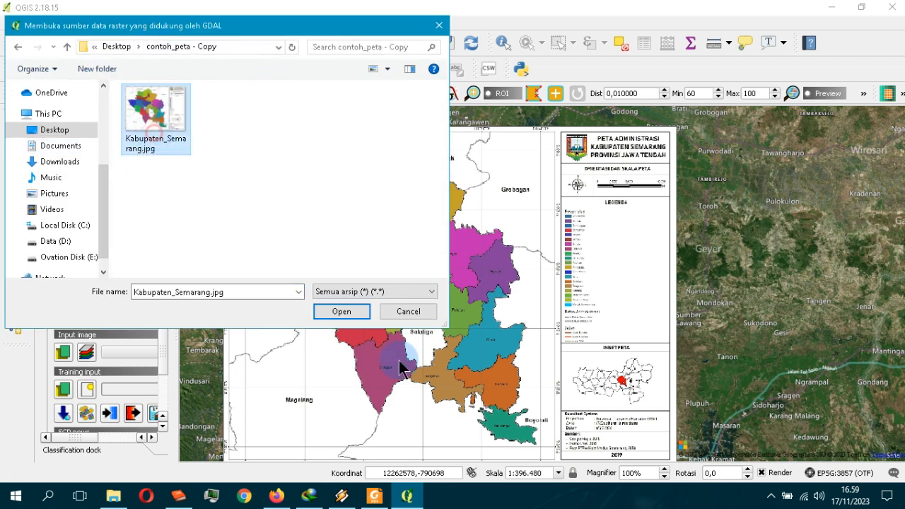
{"action": "left_click", "coordinate": [347, 313]}
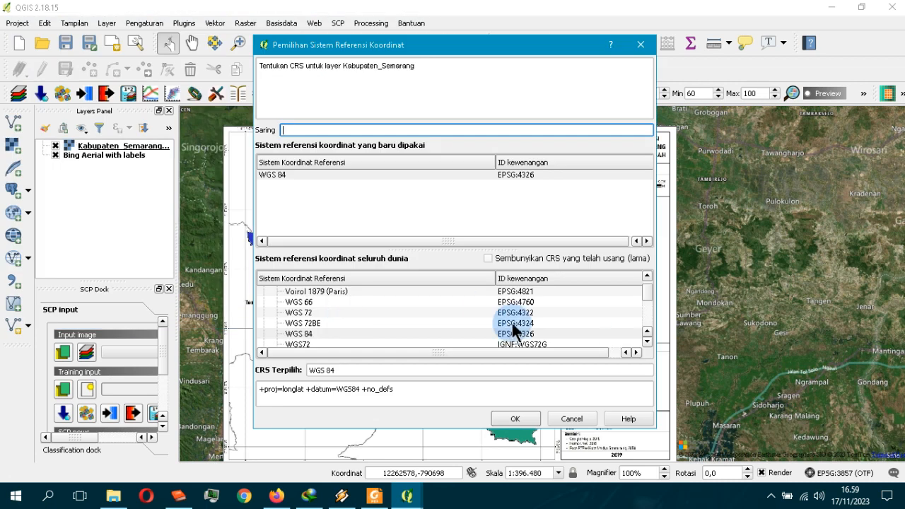
{"action": "left_click", "coordinate": [330, 333]}
{"action": "left_click", "coordinate": [525, 419]}
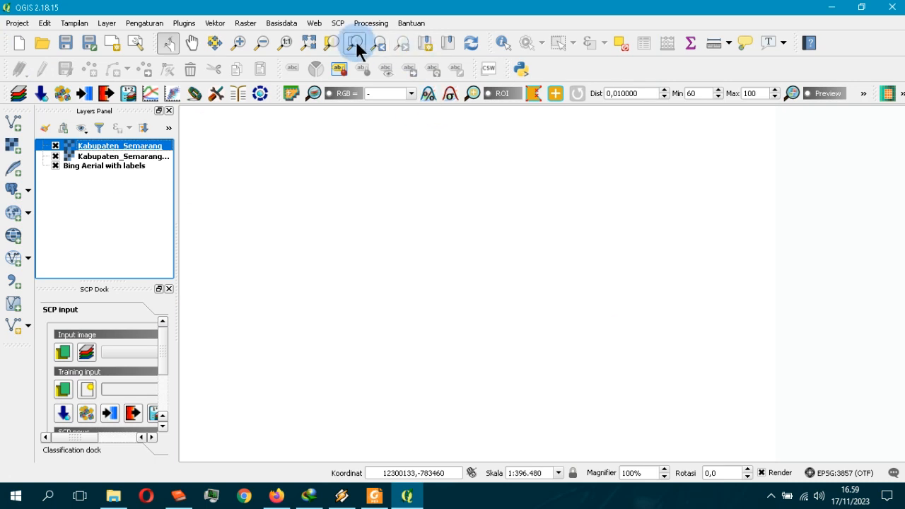
{"action": "left_click", "coordinate": [355, 41]}
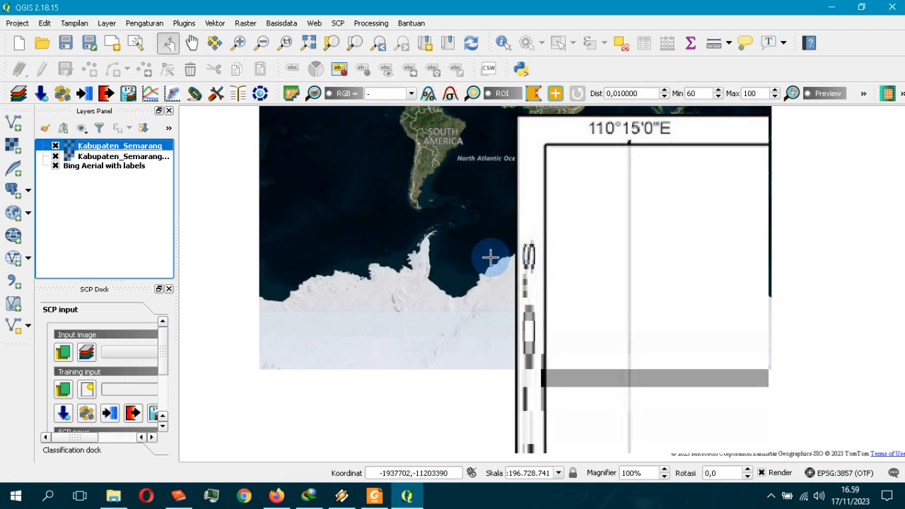
Step: Remove the non-georeferenced Kabupaten_Semarang layer from the project, keeping the modified map and the Bing imagery
{"action": "scroll", "coordinate": [625, 278], "scroll_direction": "down", "scroll_amount": 1}
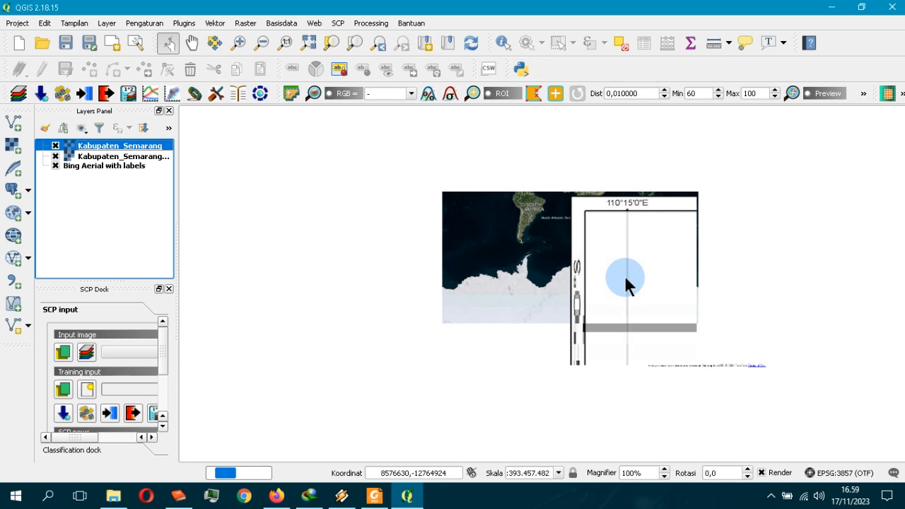
{"action": "scroll", "coordinate": [625, 278], "scroll_direction": "down", "scroll_amount": 1}
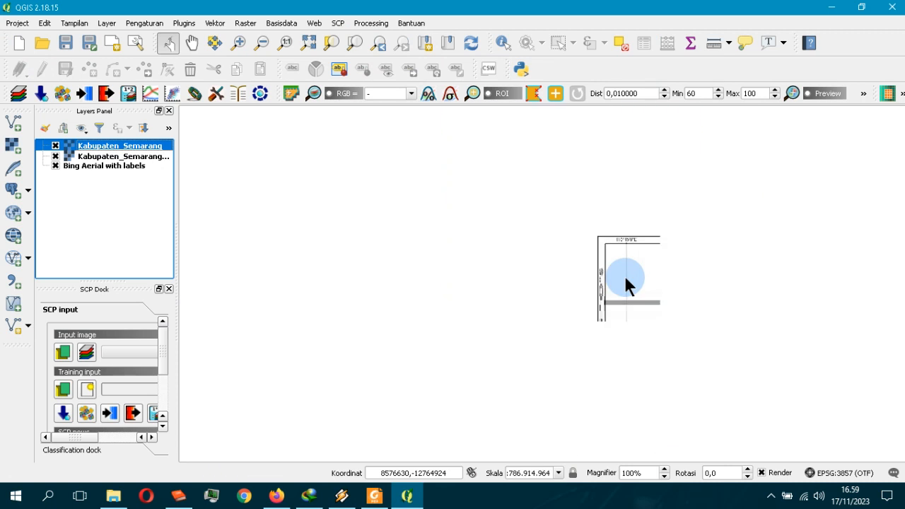
{"action": "scroll", "coordinate": [615, 253], "scroll_direction": "up", "scroll_amount": 1}
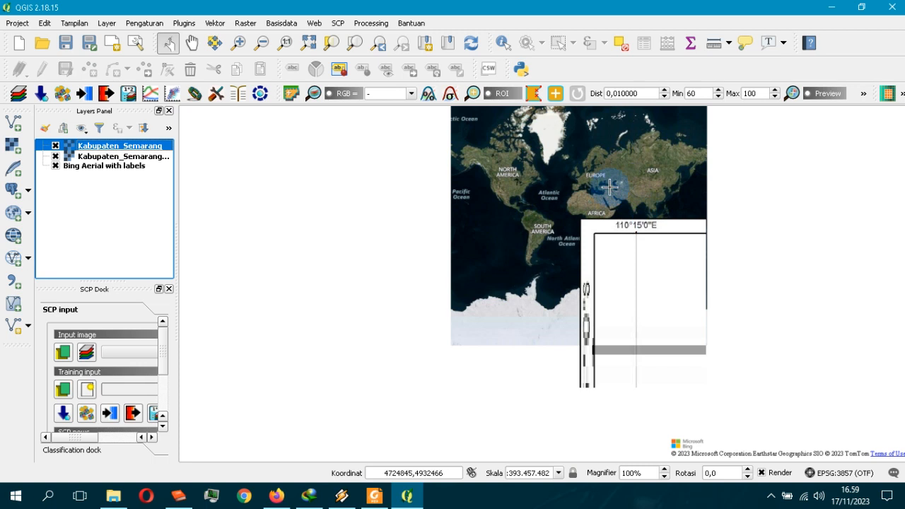
{"action": "right_click", "coordinate": [121, 154]}
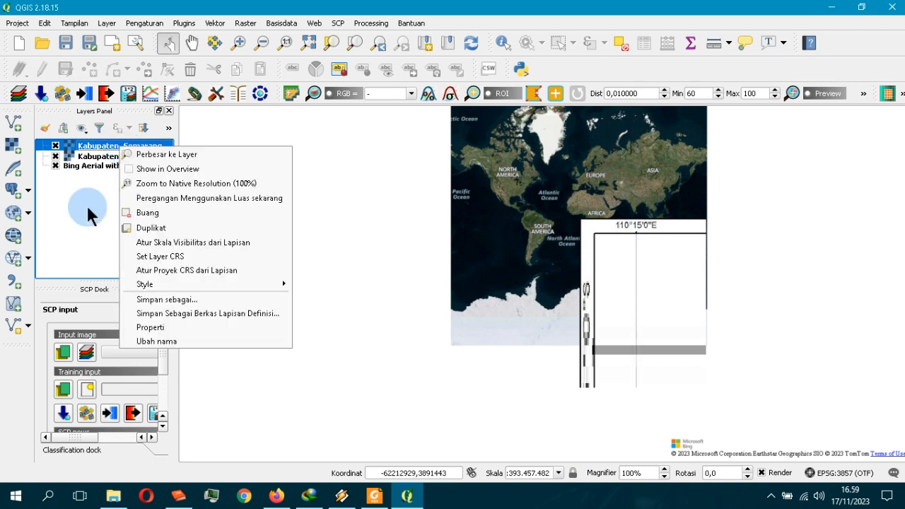
{"action": "left_click", "coordinate": [159, 211]}
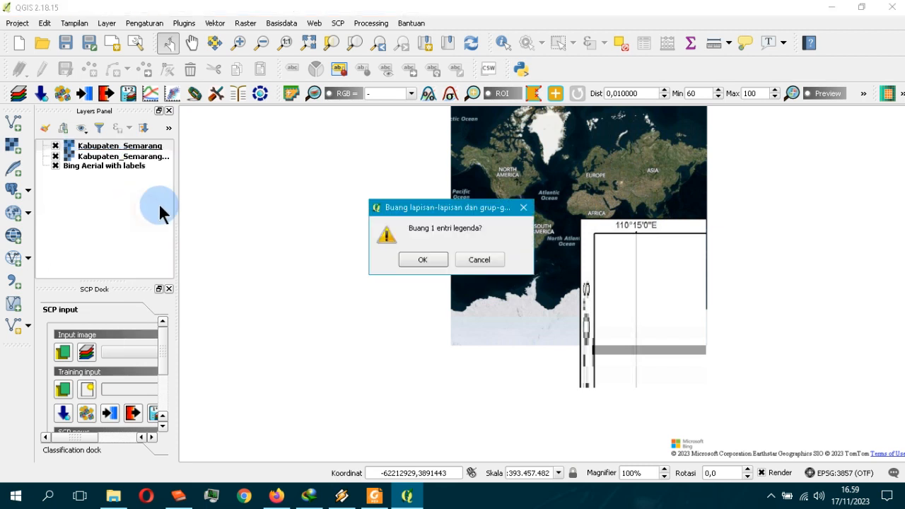
{"action": "left_click", "coordinate": [427, 258]}
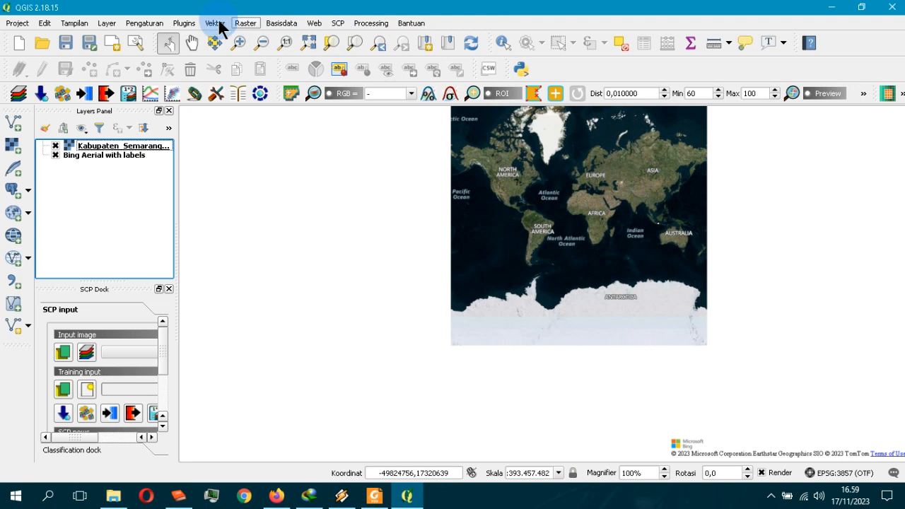
Step: Load Kabupaten_Semarang.jpg from the contoh_peta - Copy folder into the Georeferencer with WGS 84 (EPSG:4326), check for control points, and close it
{"action": "left_click", "coordinate": [248, 20]}
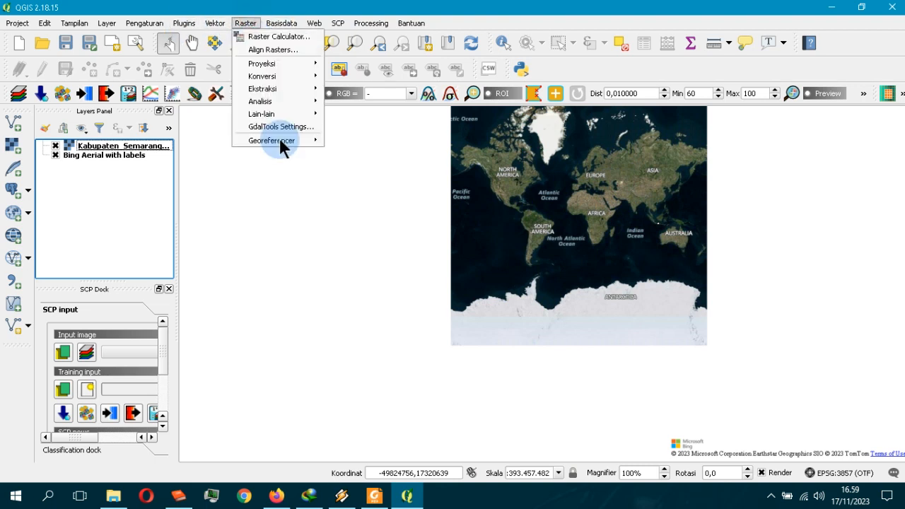
{"action": "mouse_move", "coordinate": [279, 141]}
{"action": "left_click", "coordinate": [354, 142]}
{"action": "left_click", "coordinate": [162, 60]}
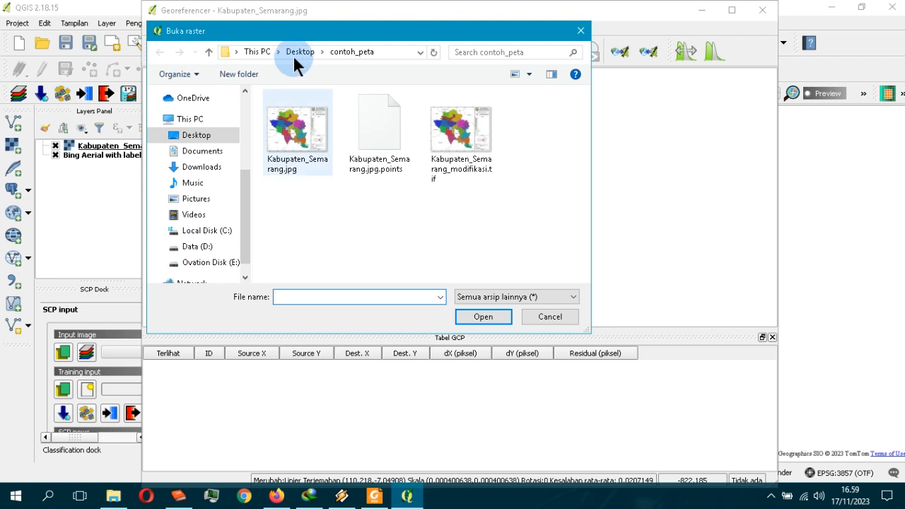
{"action": "left_click", "coordinate": [297, 52]}
{"action": "double_click", "coordinate": [328, 141]}
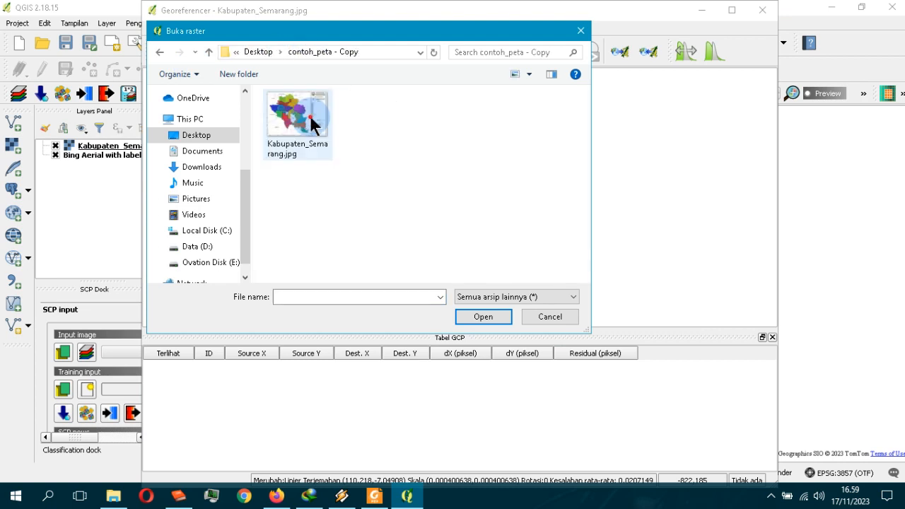
{"action": "double_click", "coordinate": [309, 129]}
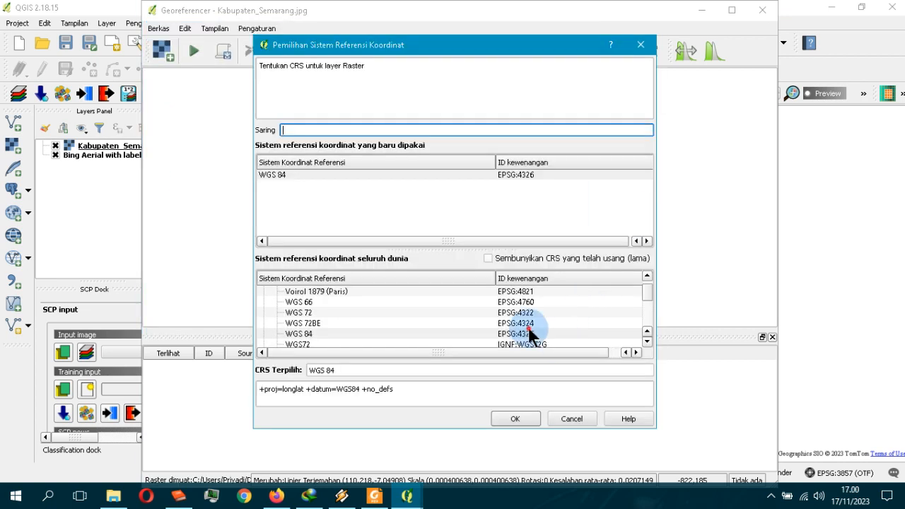
{"action": "double_click", "coordinate": [529, 334]}
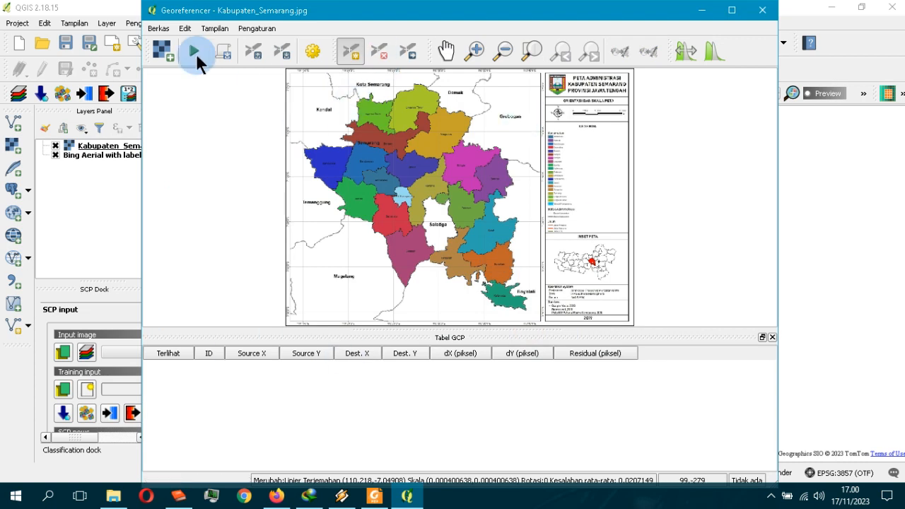
{"action": "left_click", "coordinate": [761, 11]}
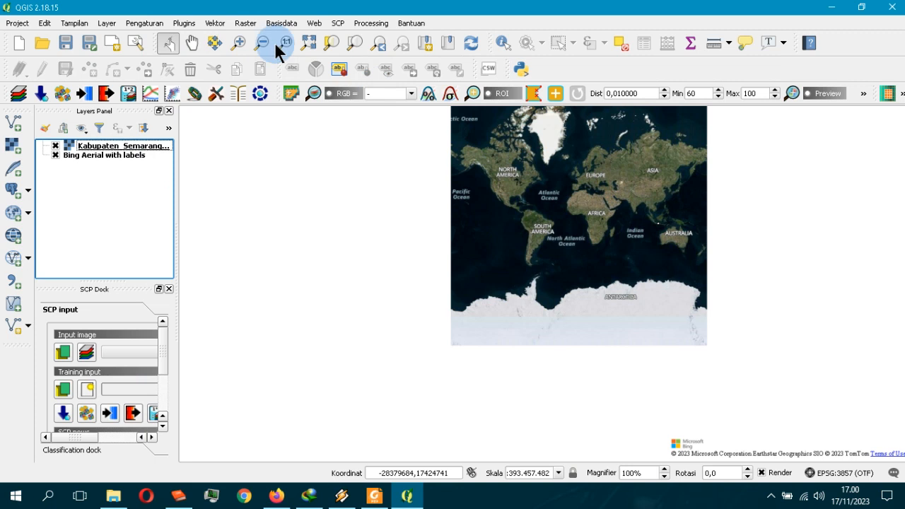
Step: Reopen the Georeferencer and load Kabupaten_Semarang.jpg from the original contoh_peta folder with the WGS 84 (EPSG:4326) CRS
{"action": "left_click", "coordinate": [245, 22]}
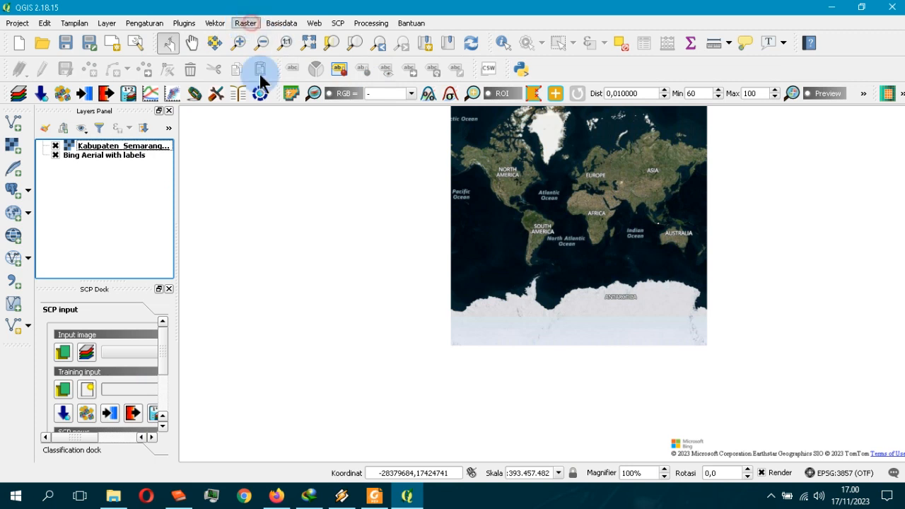
{"action": "mouse_move", "coordinate": [271, 140]}
{"action": "left_click", "coordinate": [339, 143]}
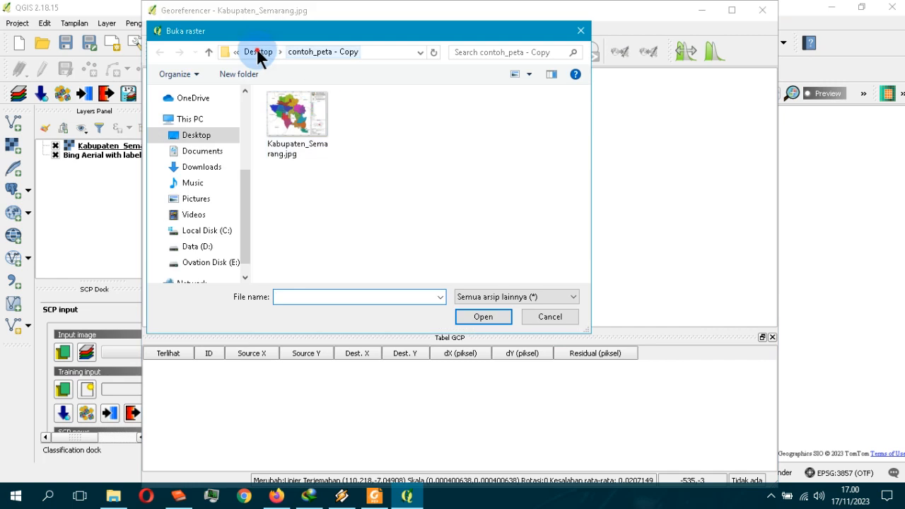
{"action": "left_click", "coordinate": [259, 54]}
{"action": "double_click", "coordinate": [315, 126]}
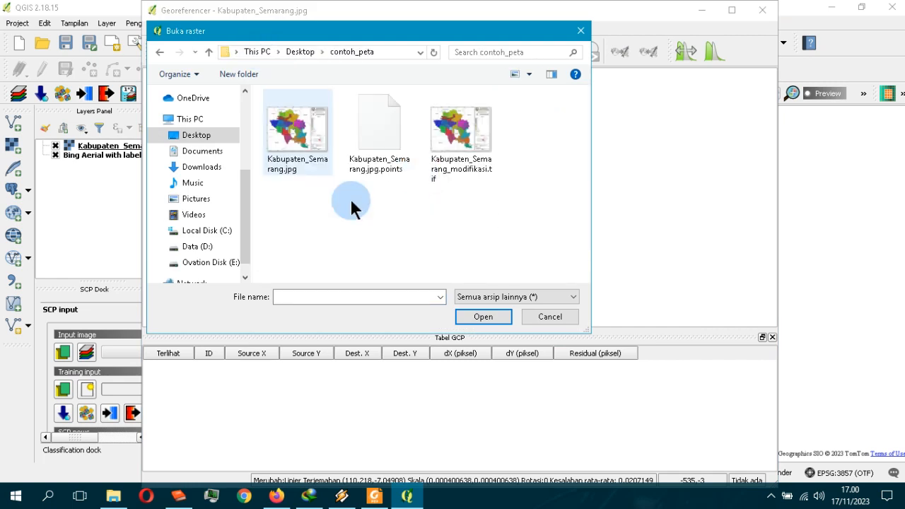
{"action": "left_click", "coordinate": [308, 158]}
{"action": "double_click", "coordinate": [307, 157]}
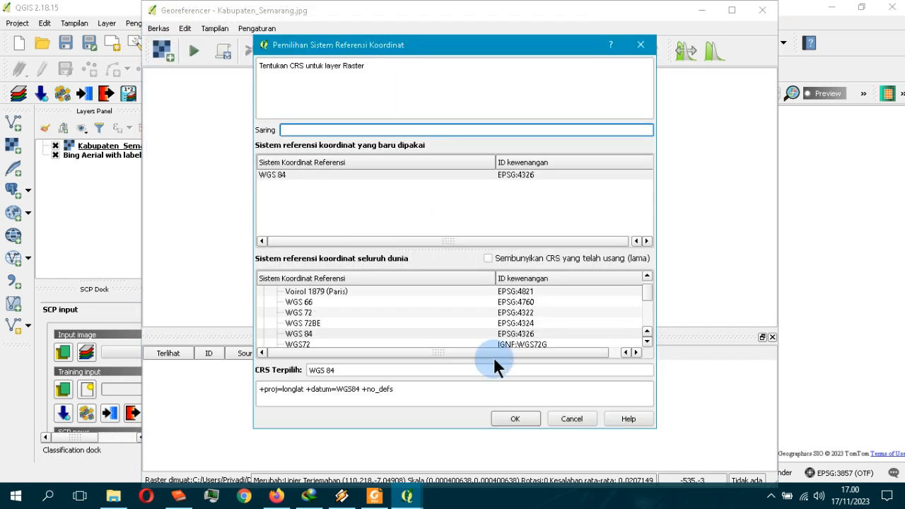
{"action": "double_click", "coordinate": [370, 328]}
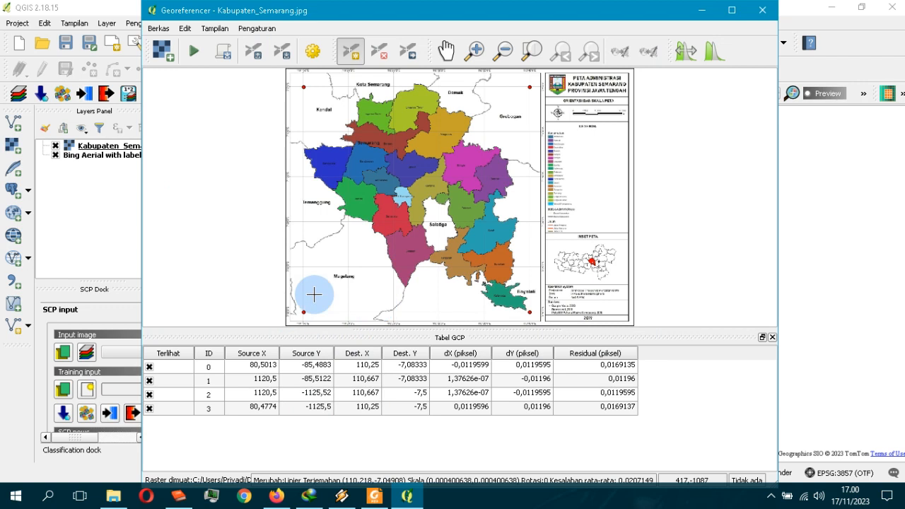
Step: Switch to the PDF in Foxit Reader and go from page 19 to the closing page 20
{"action": "left_click", "coordinate": [376, 496]}
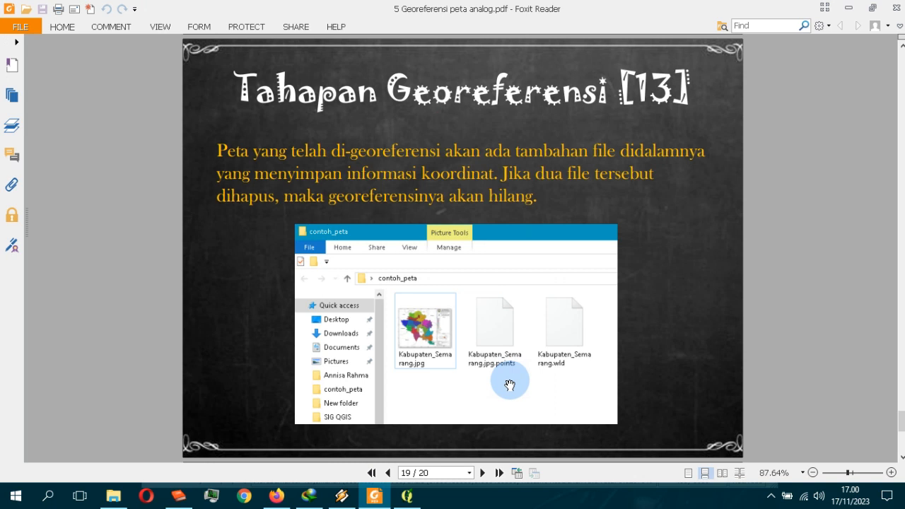
{"action": "left_click", "coordinate": [483, 472]}
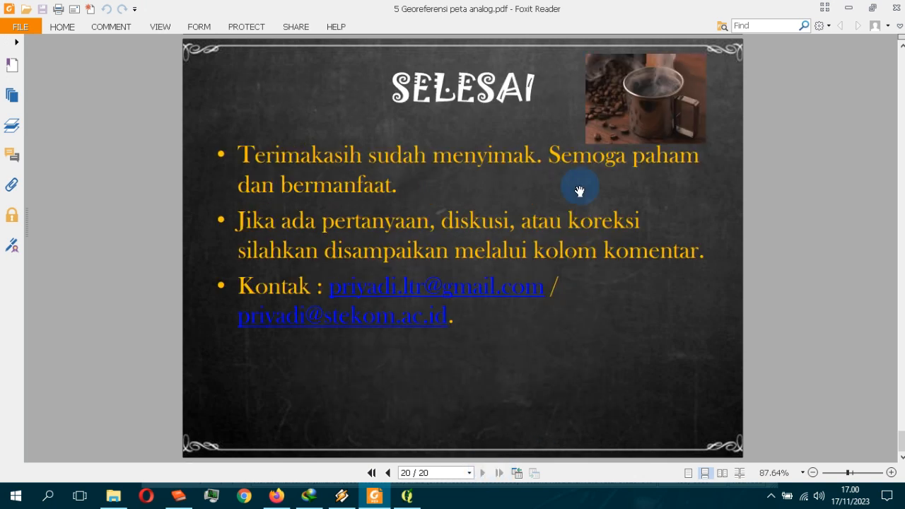